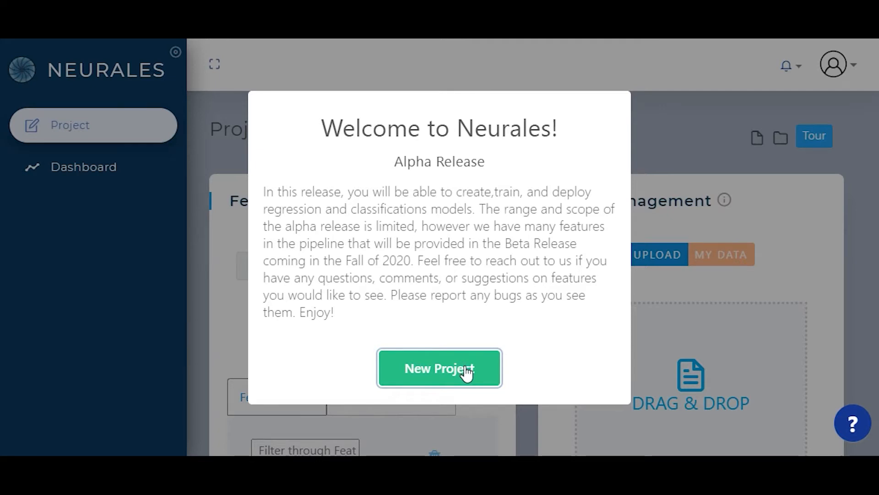
Step: Create a new project named "Wine Quality Demo"
click(465, 368)
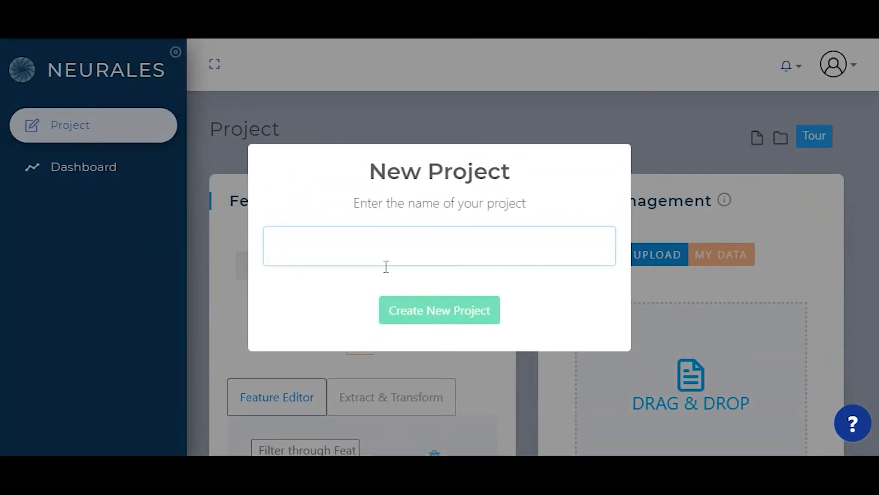
text(Wi)
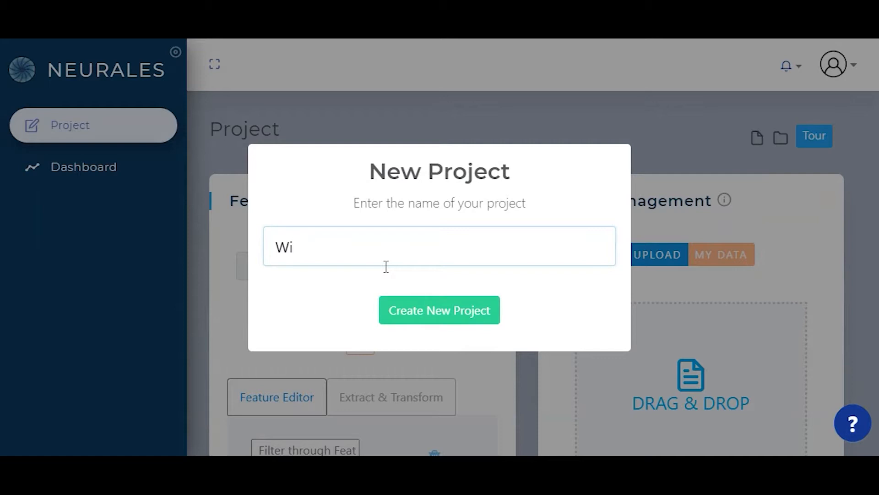
text(one  Qual)
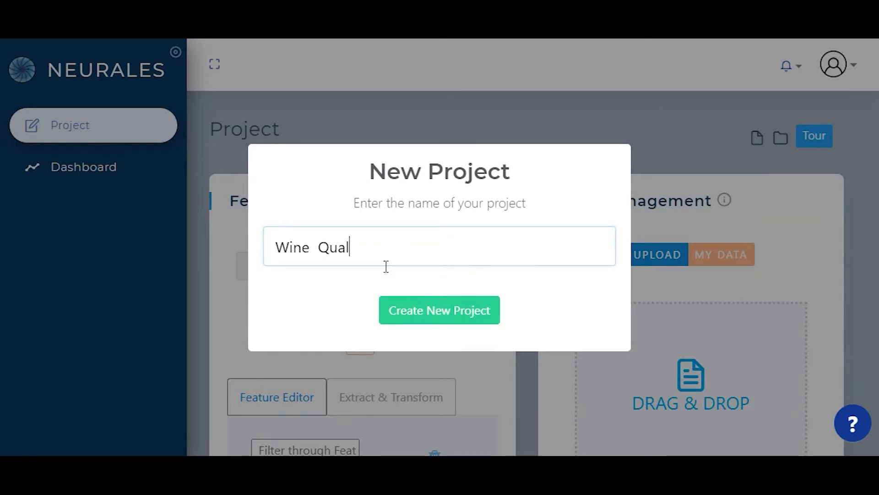
text(ity Demo)
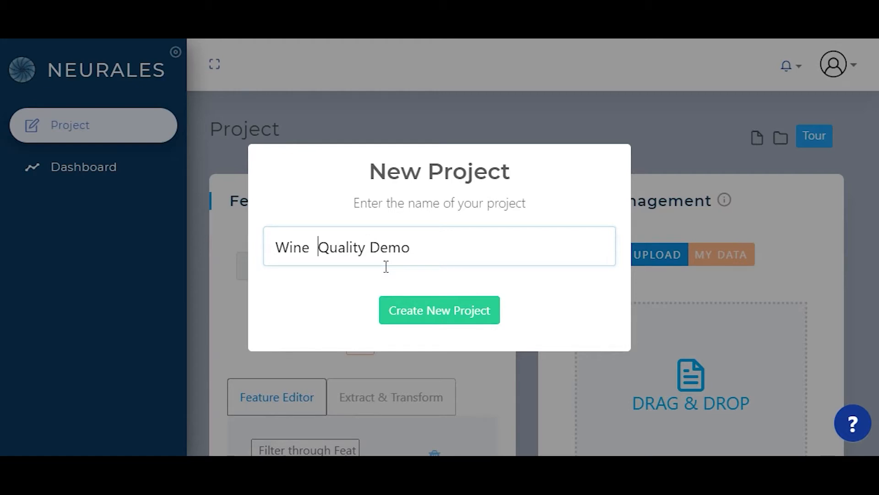
key(BackSpace)
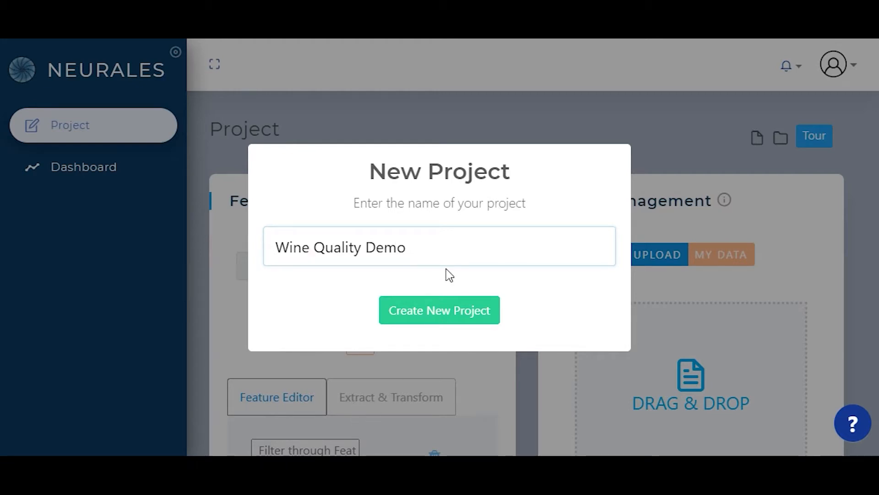
click(447, 309)
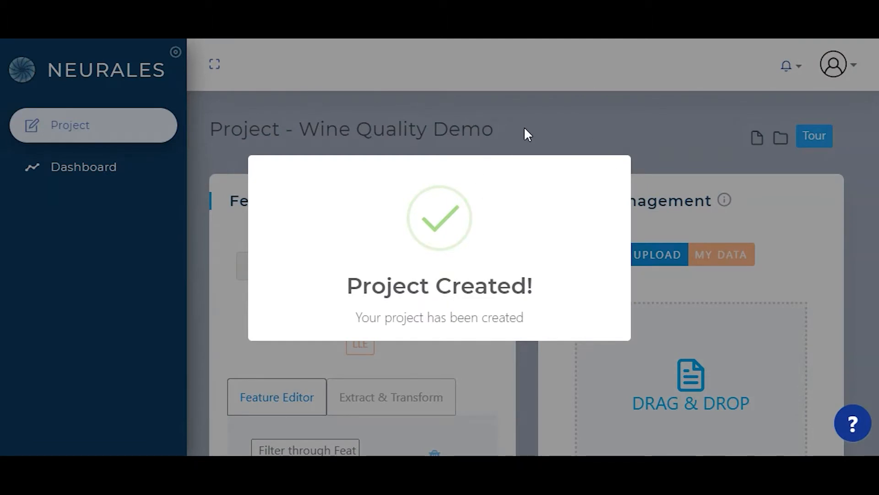
Step: Go through the project page's guided tour, from uploading data to creating and training a model, and finish it
scroll(689, 164, down, 2)
scroll(690, 164, up, 2)
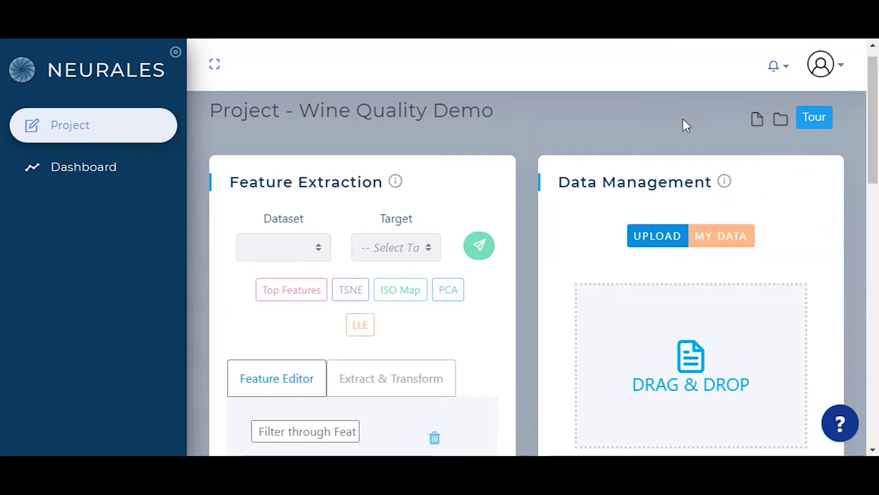
scroll(814, 130, down, 1)
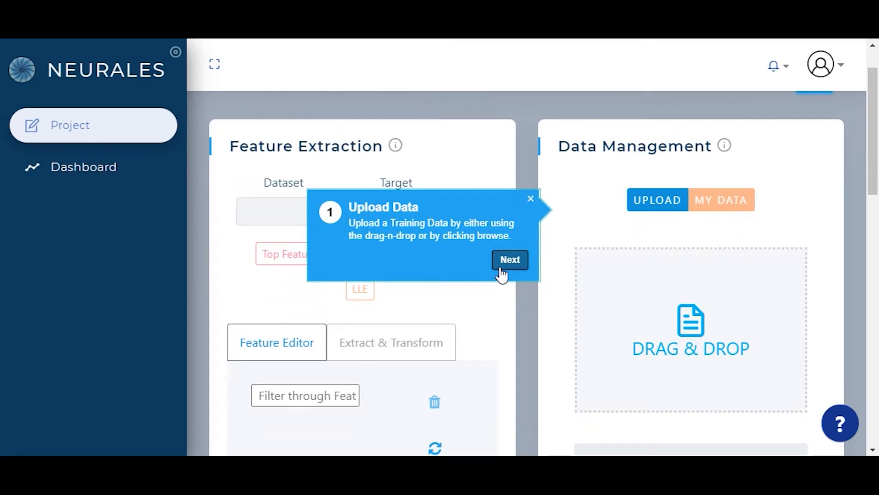
click(501, 268)
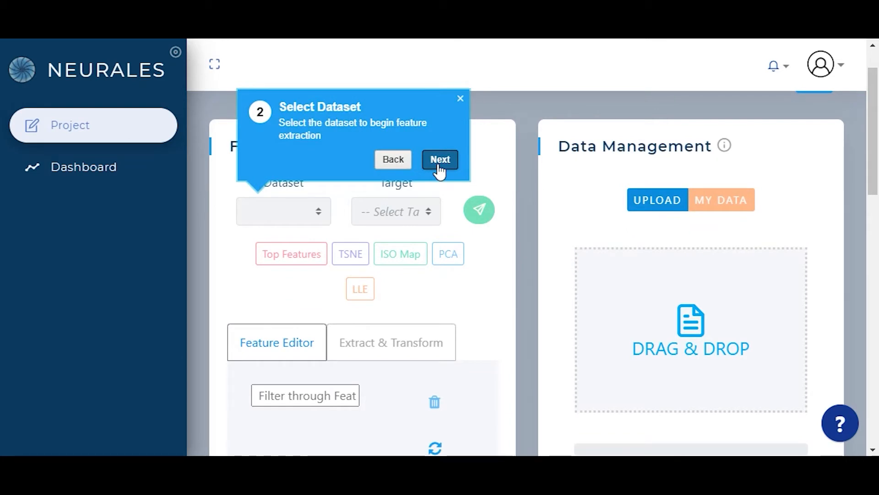
click(438, 166)
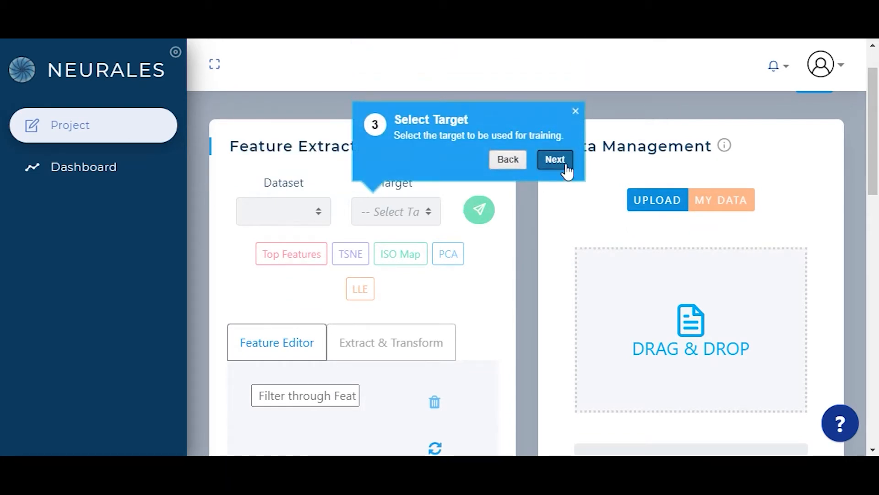
click(564, 160)
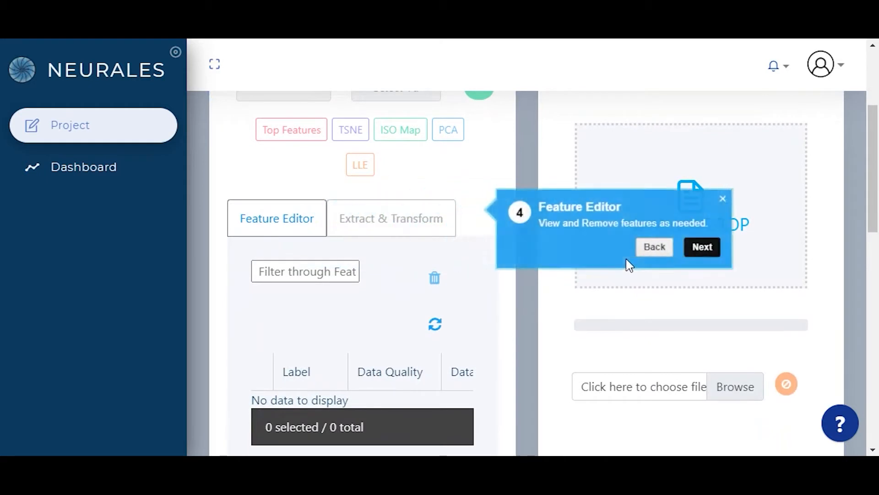
click(716, 247)
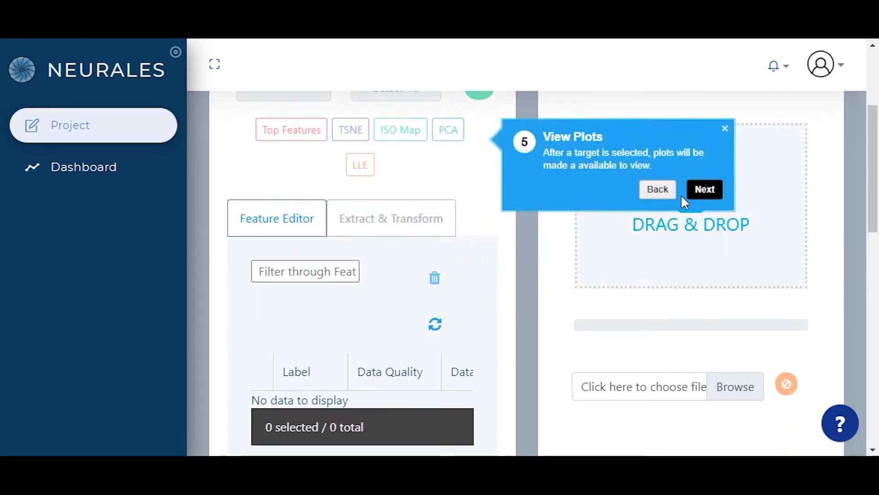
click(708, 196)
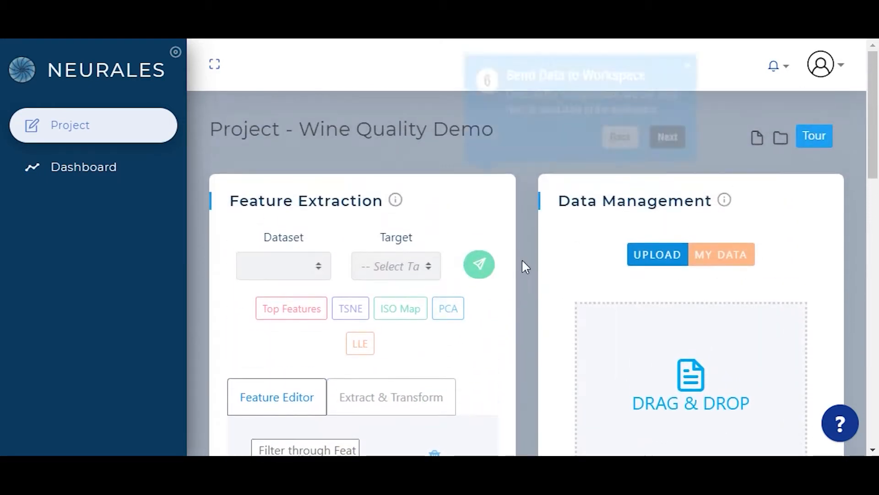
click(664, 207)
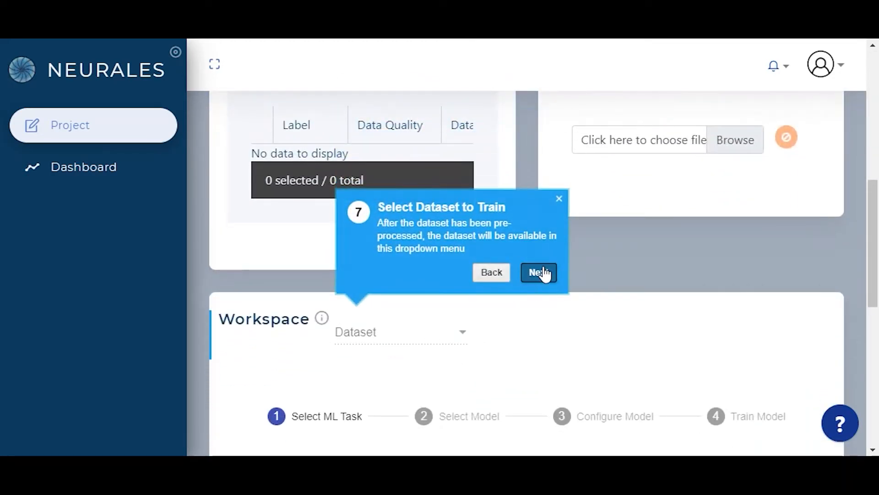
click(544, 273)
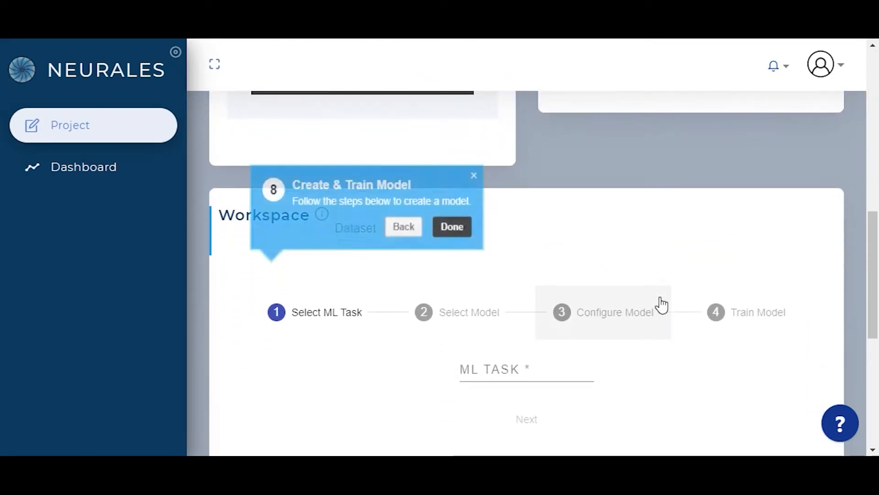
click(452, 250)
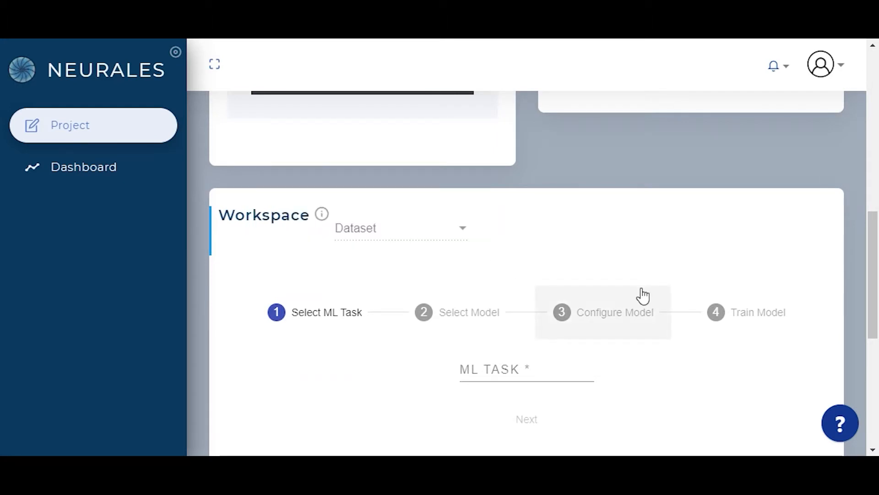
scroll(555, 262, up, 10)
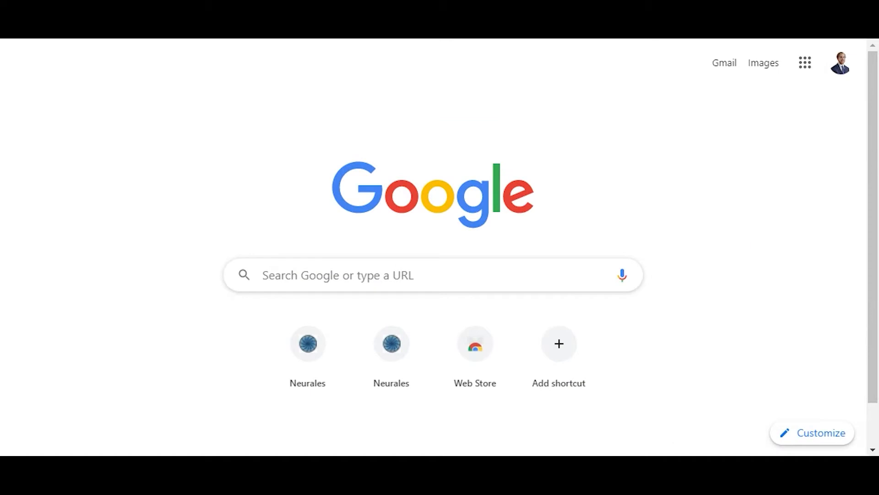
Step: Search the web for "kaggle red wine" and open the suggested Red Wine Quality dataset page on Kaggle
click(325, 268)
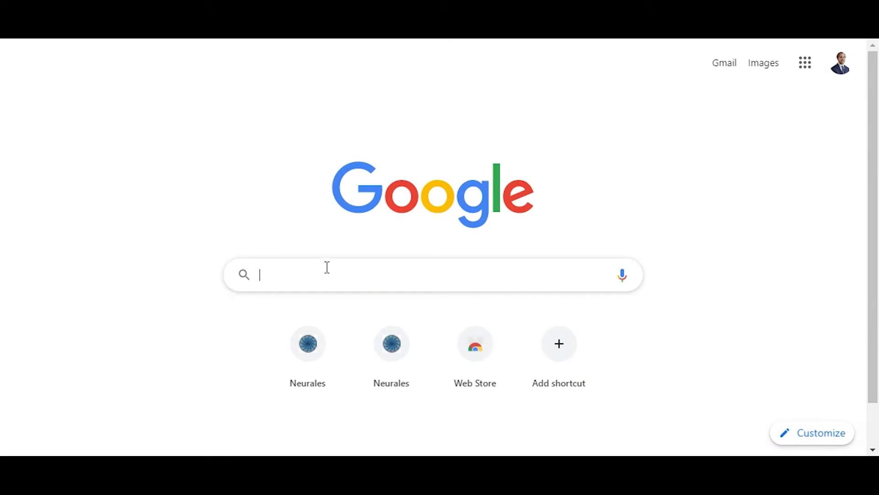
text(kaggle red wine)
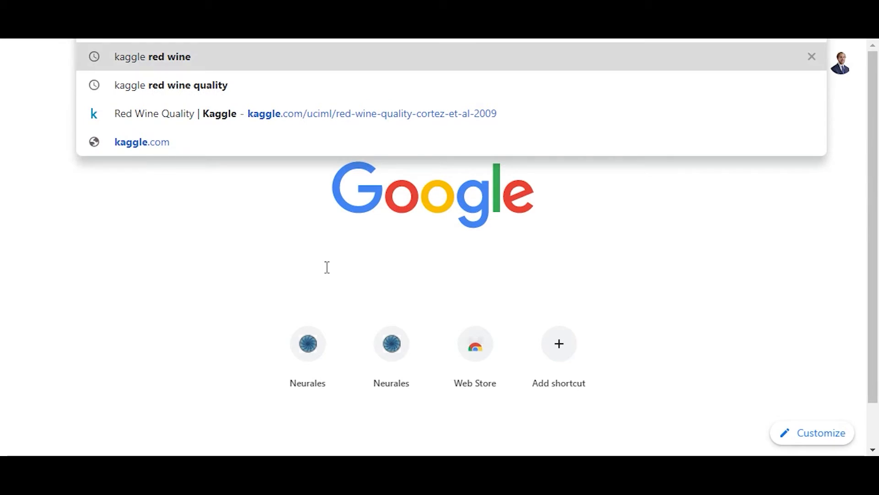
key(Down)
key(Down)
key(Return)
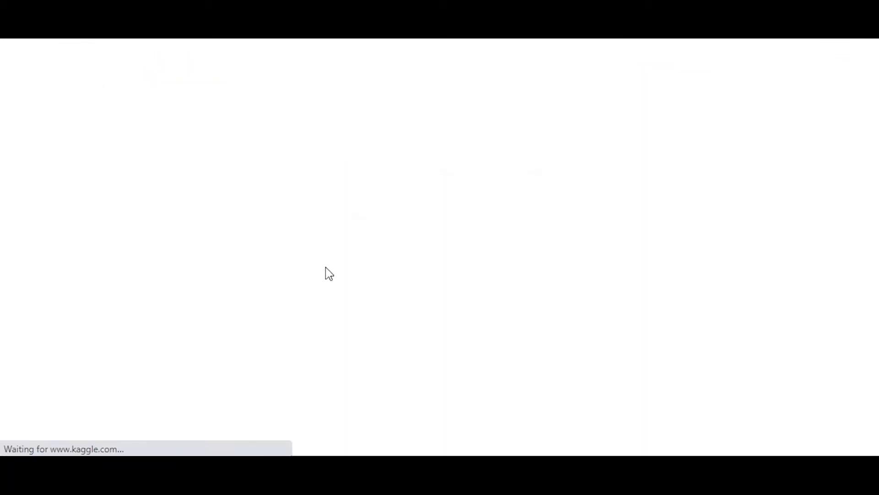
Step: Download the Red Wine Quality dataset from Kaggle, signing in with a Google account
scroll(518, 231, down, 4)
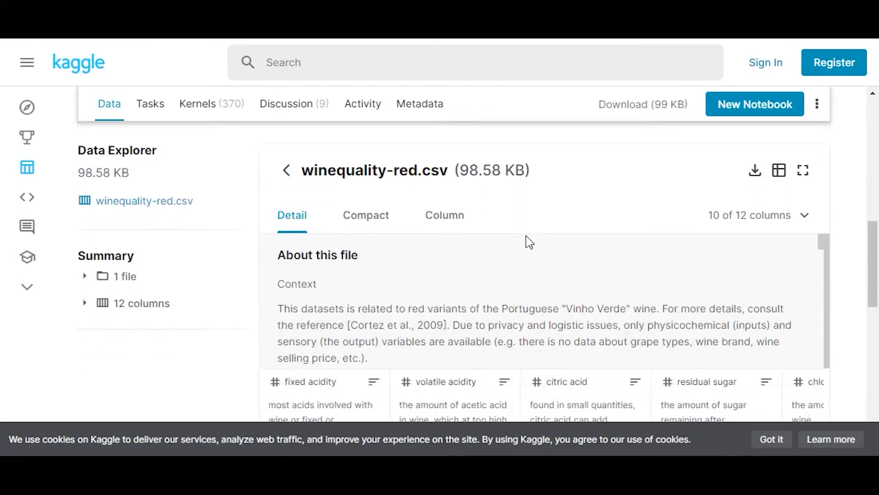
scroll(527, 242, up, 8)
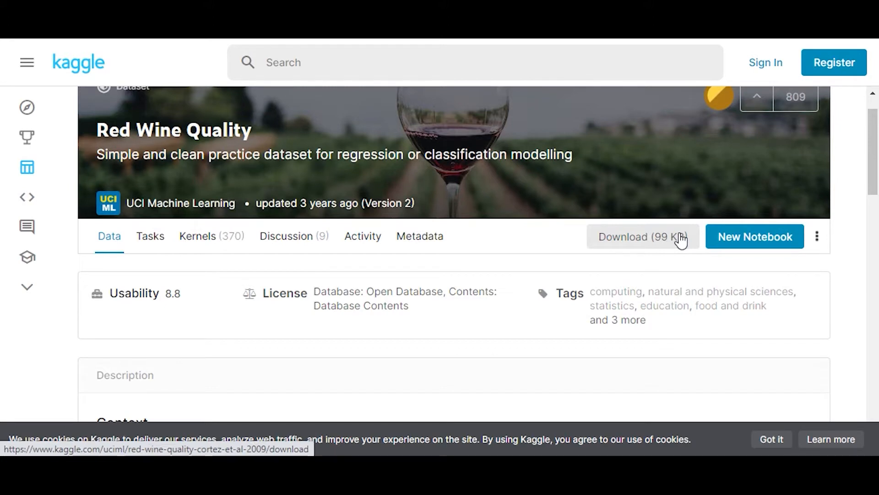
scroll(685, 200, up, 1)
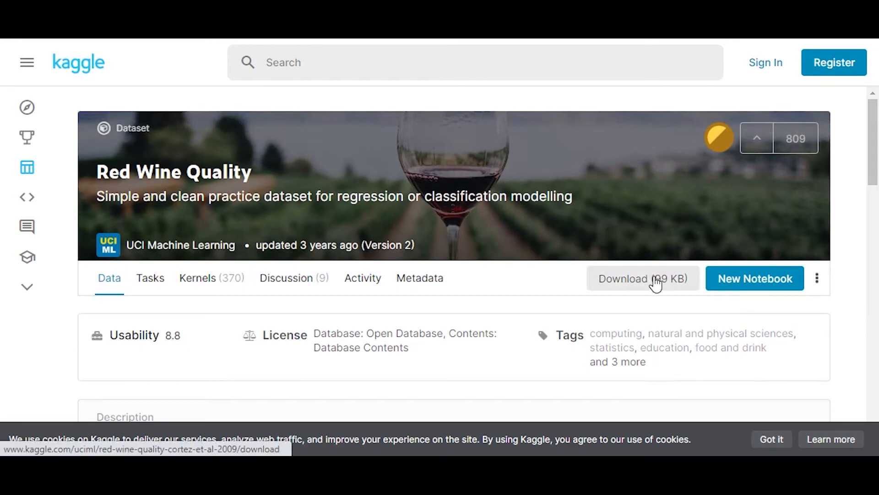
scroll(304, 184, down, 5)
scroll(304, 185, up, 5)
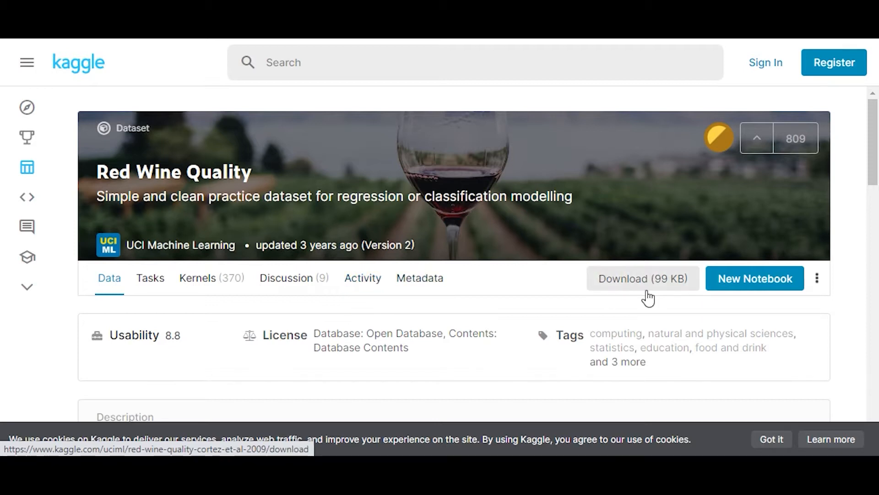
click(650, 291)
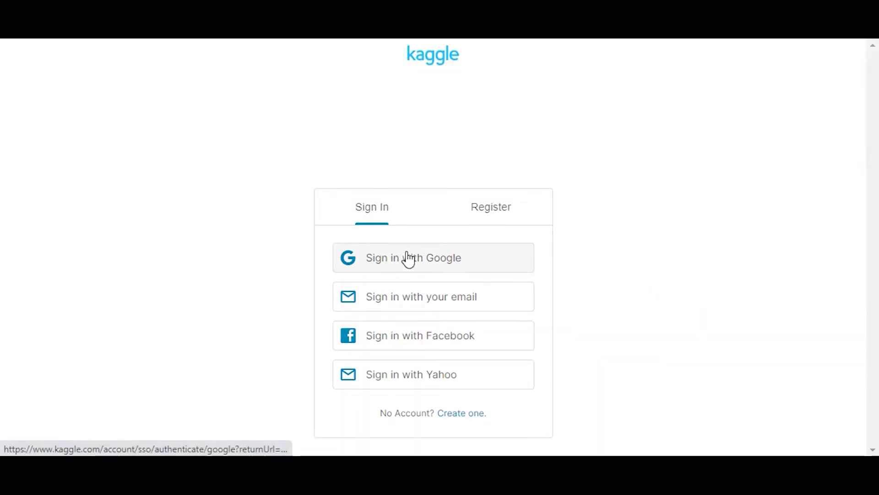
click(477, 260)
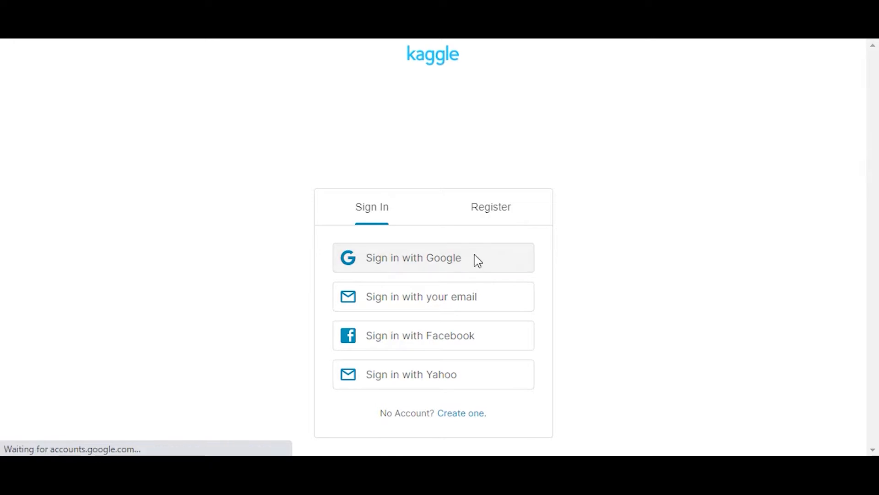
click(434, 221)
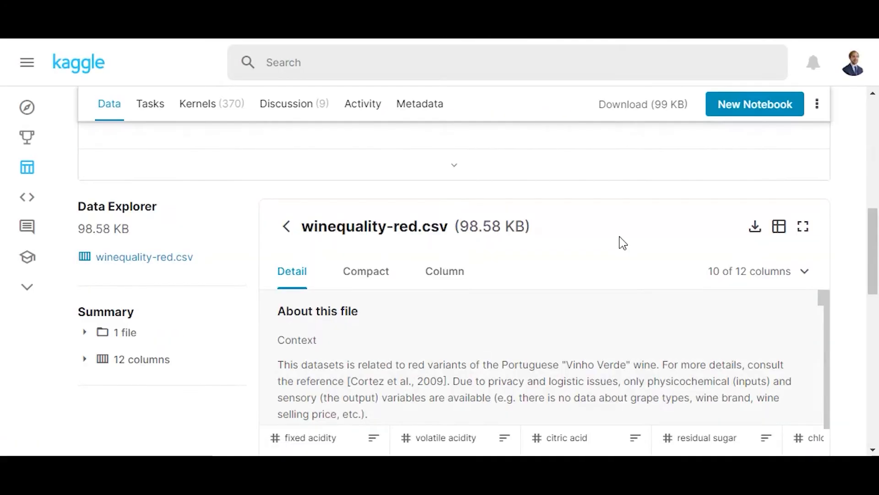
scroll(619, 236, down, 1)
click(631, 119)
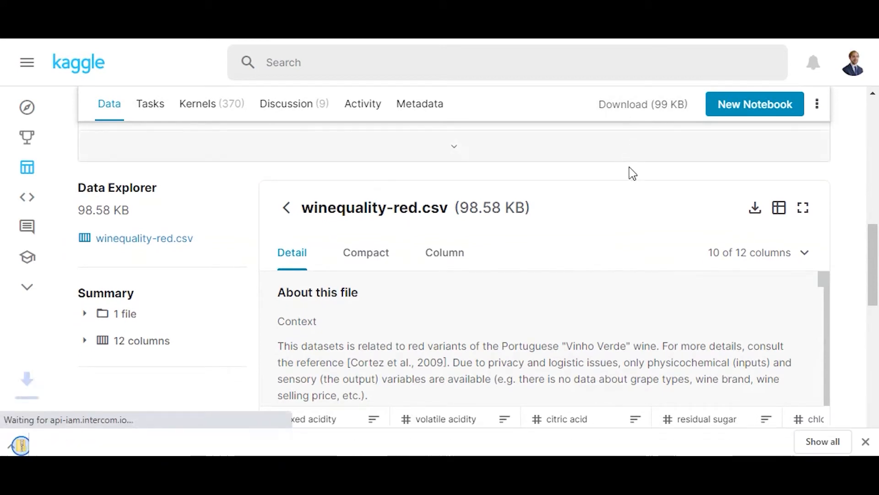
mouse_move(105, 451)
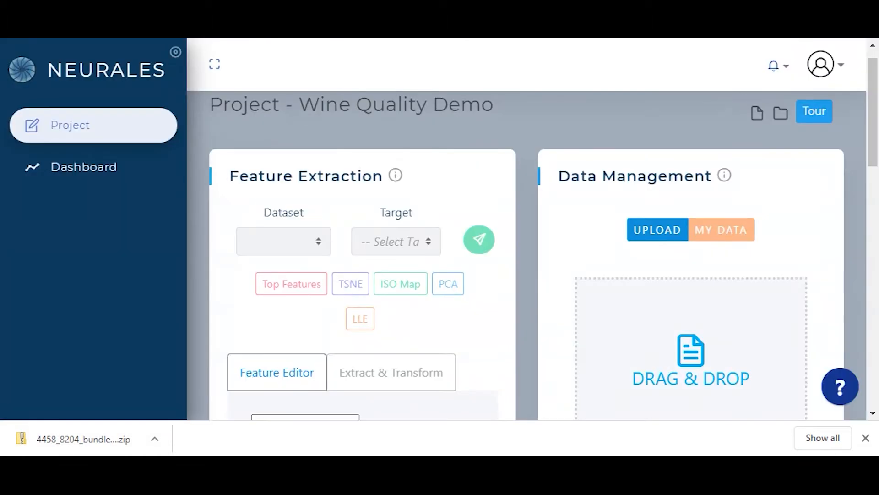
Step: Open the data folder on the desktop and dismiss the browser's download bar
key(super+Down)
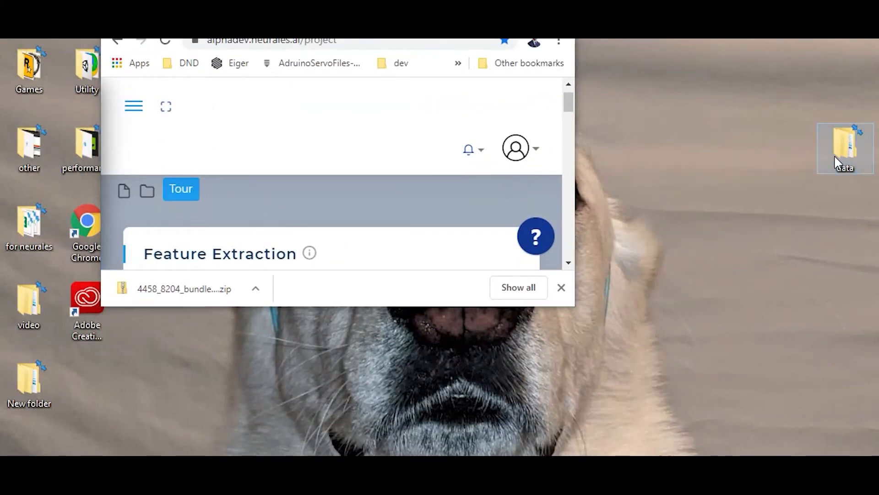
double_click(834, 155)
click(561, 293)
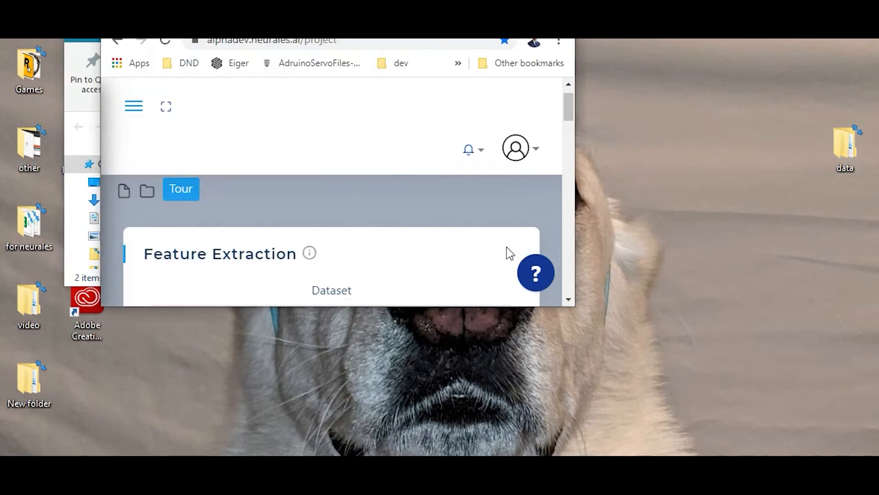
click(94, 131)
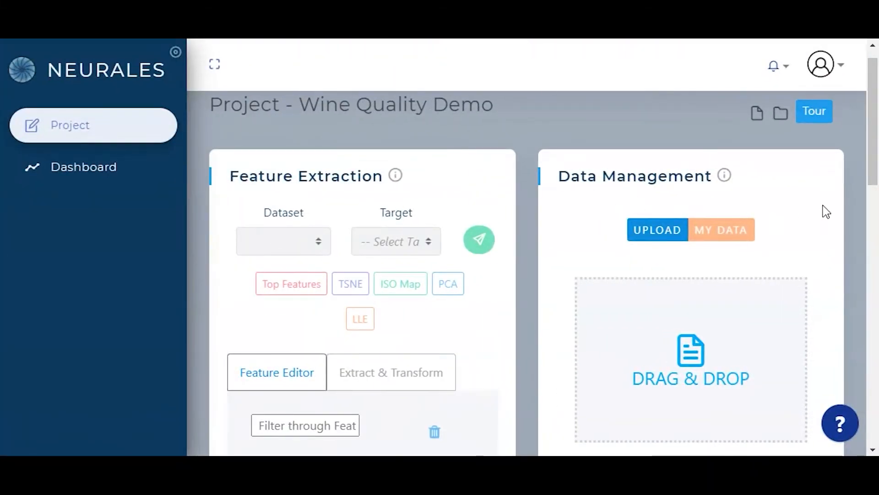
Step: Upload the winequality-red file as training data in the Neurales project's Data Management section
scroll(733, 210, down, 2)
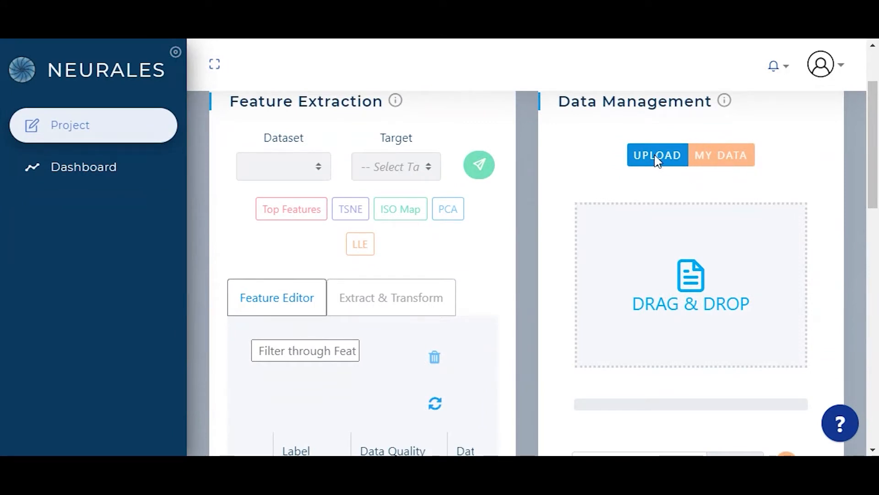
scroll(685, 185, down, 2)
click(726, 390)
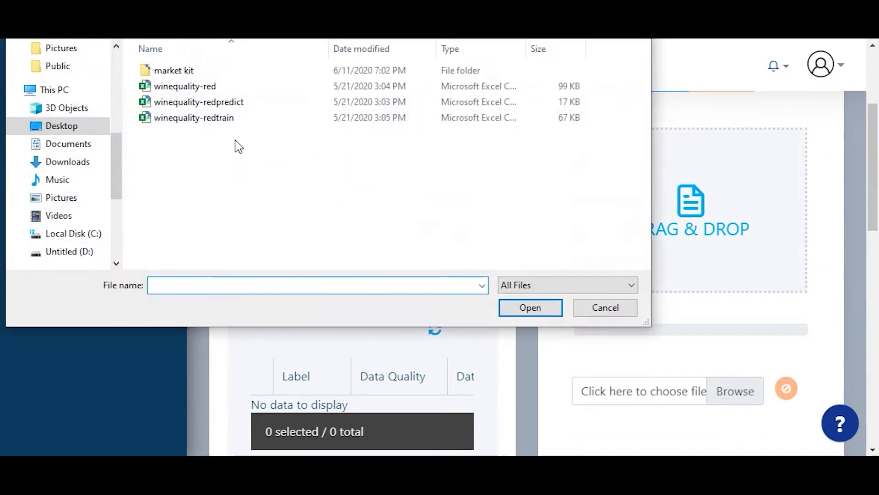
click(242, 89)
click(515, 311)
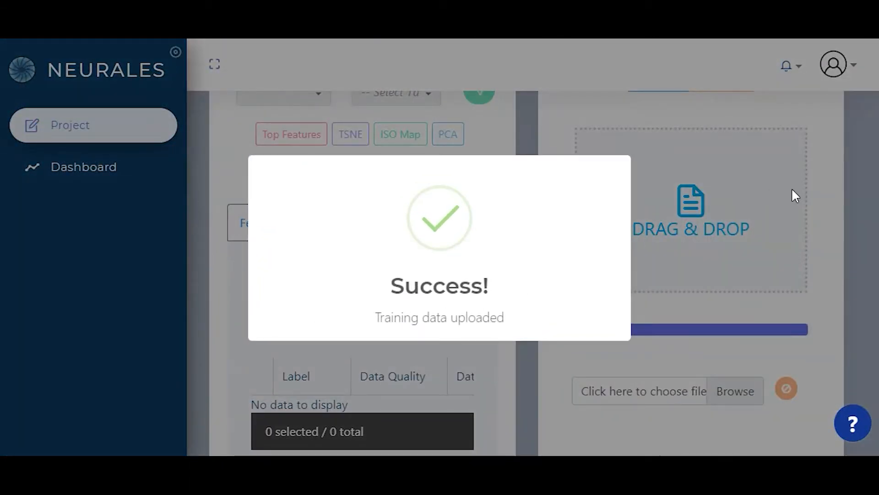
Step: Dismiss the upload message and show the list of uploaded files in the Data Management section
click(793, 193)
scroll(426, 234, up, 3)
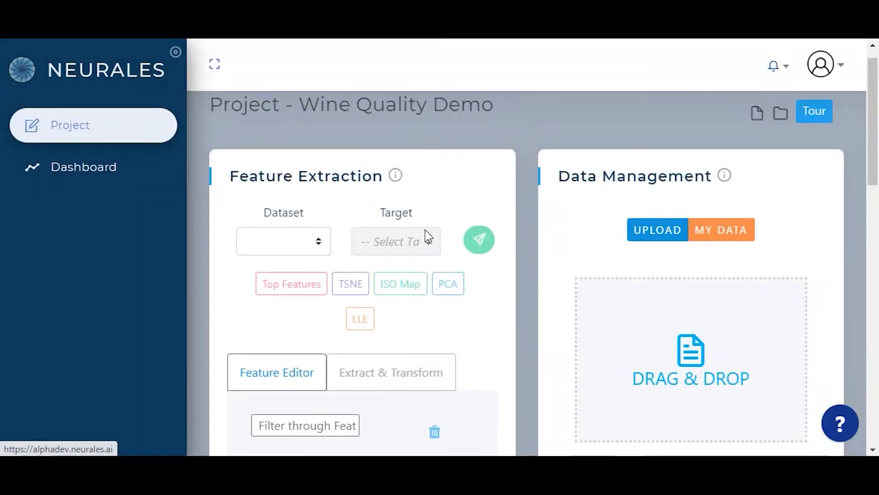
scroll(569, 240, down, 1)
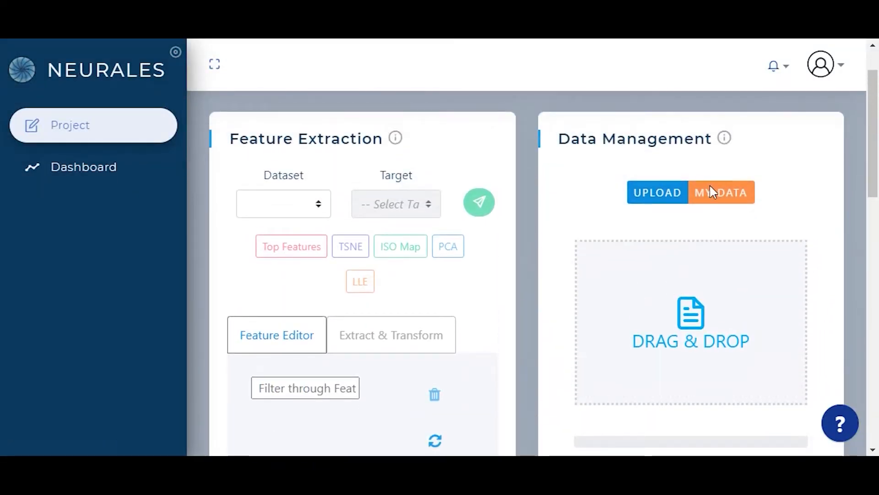
click(710, 190)
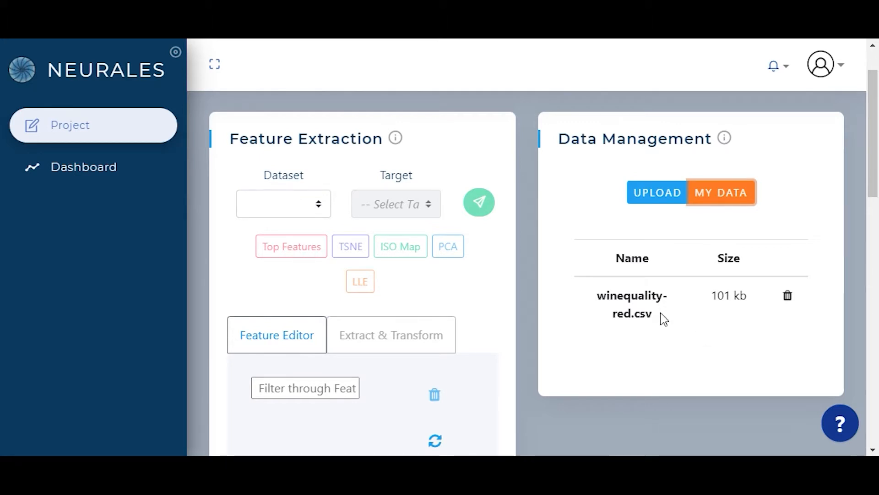
Step: Set the feature extraction dataset to winequality-red.csv and its target to quality
scroll(728, 299, down, 1)
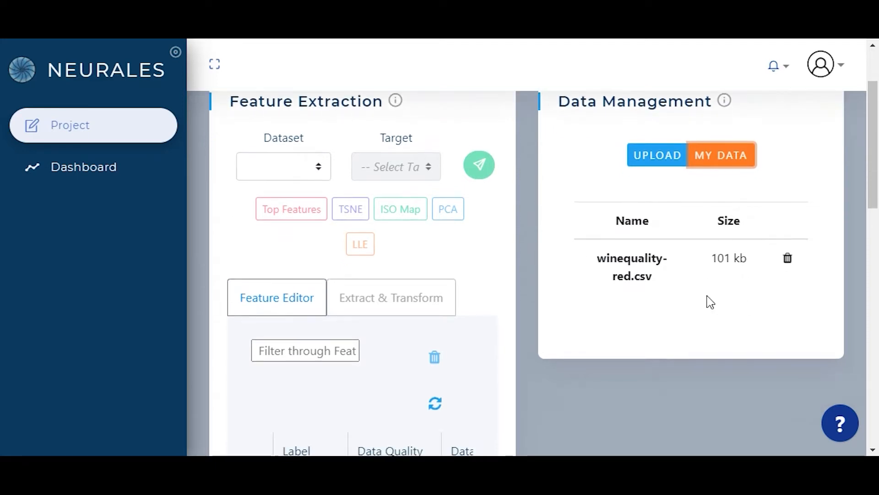
click(320, 173)
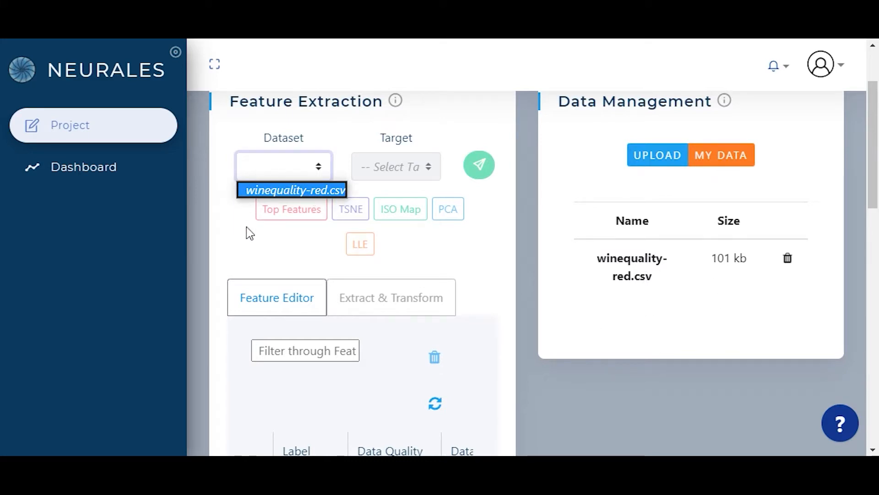
click(306, 189)
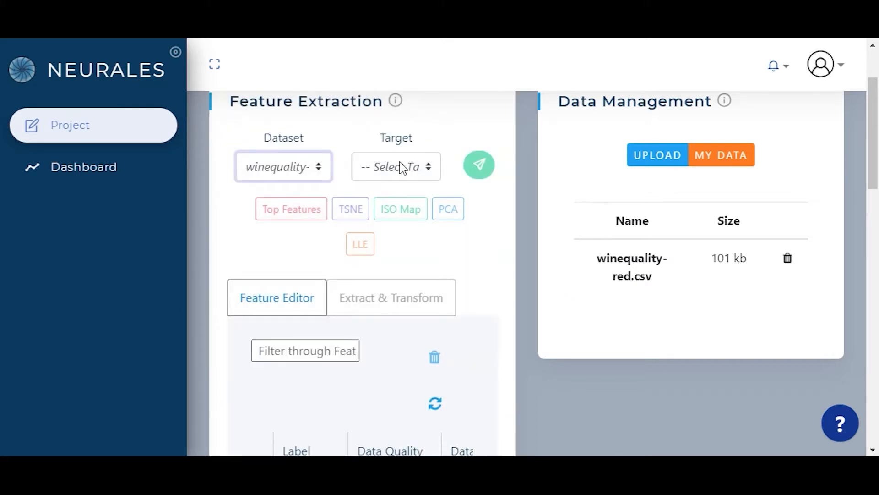
click(402, 167)
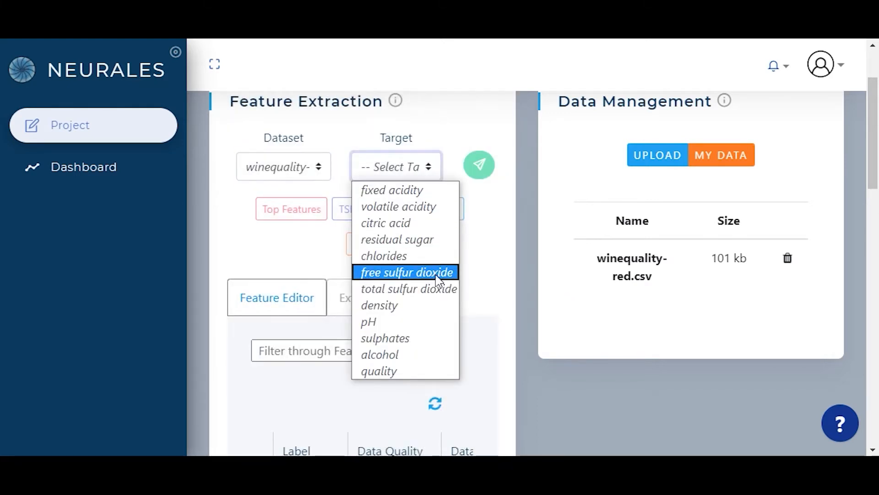
click(417, 370)
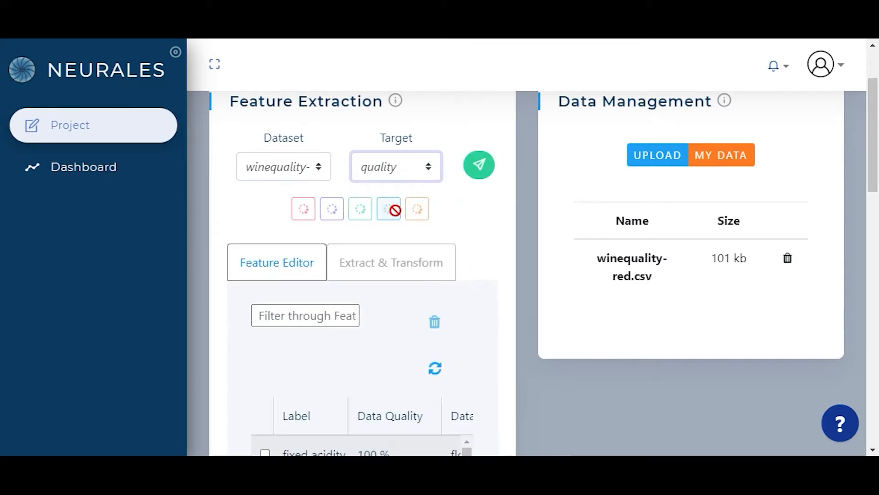
Step: Look at the Extract & Transform options for feature extraction, and return to the Feature Editor
scroll(458, 191, down, 1)
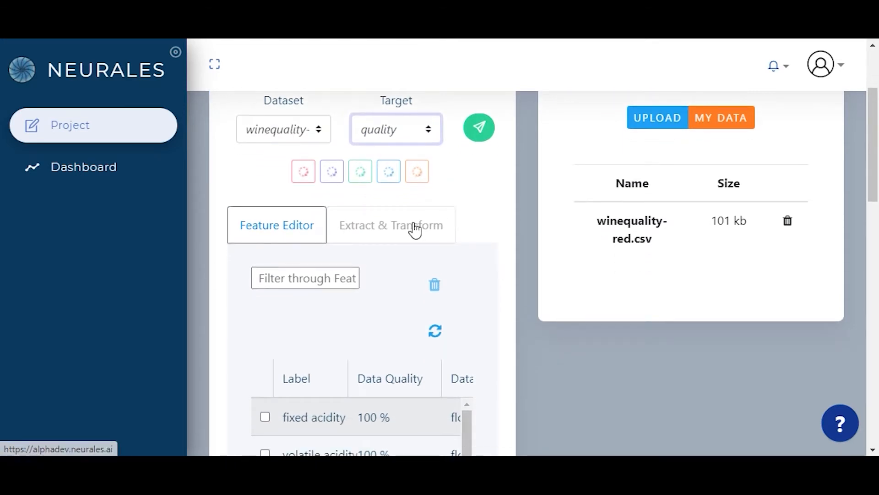
scroll(412, 208, down, 1)
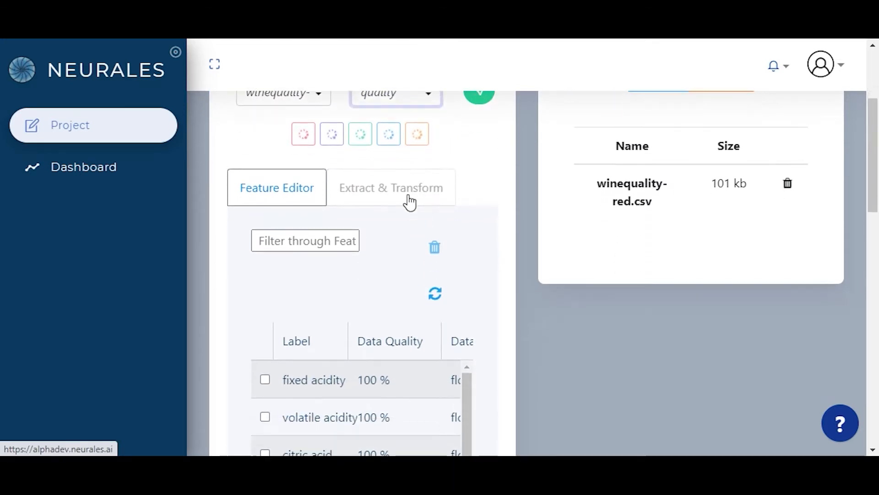
click(409, 200)
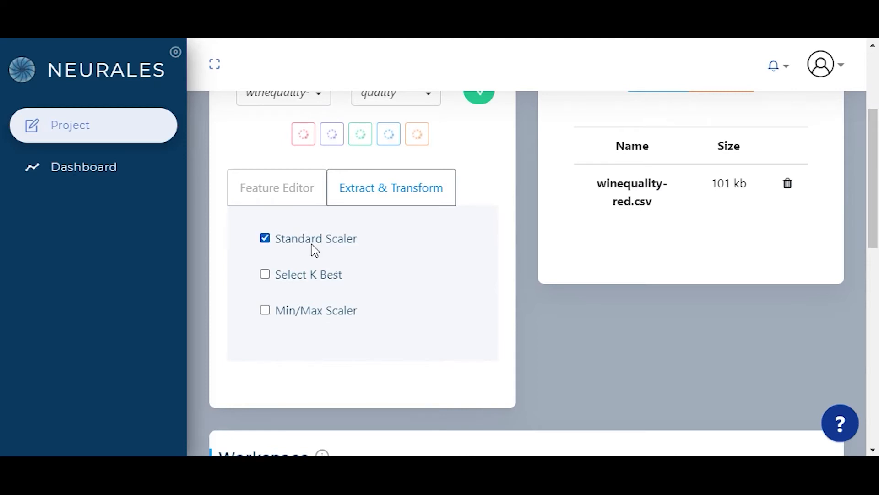
click(274, 197)
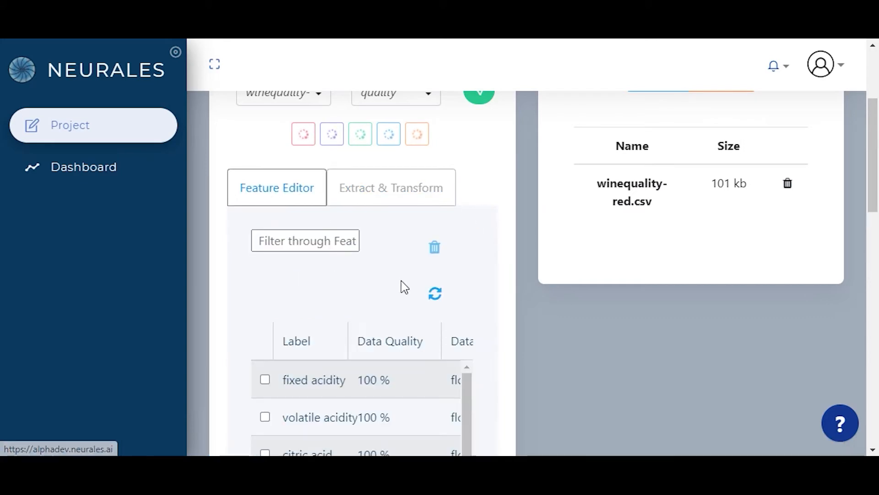
Step: Browse the Feature Editor table, checking the data quality and data type of the features across its three pages
scroll(402, 286, down, 3)
scroll(403, 255, down, 5)
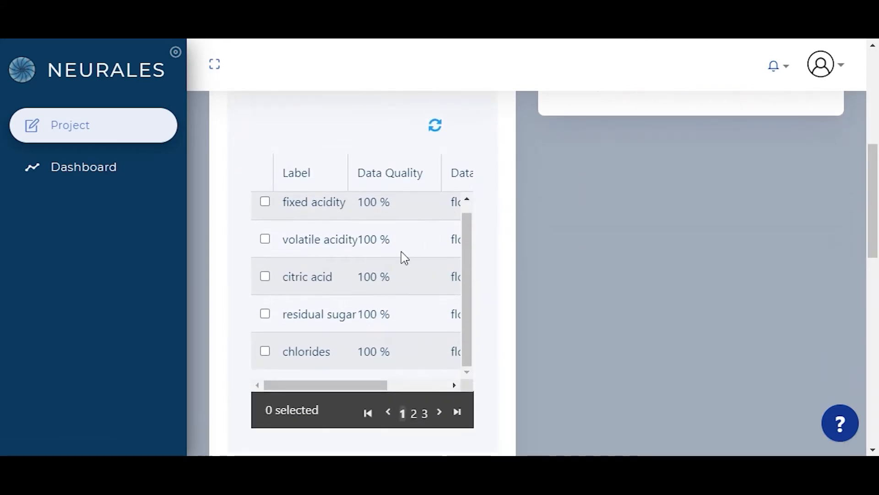
scroll(398, 284, up, 2)
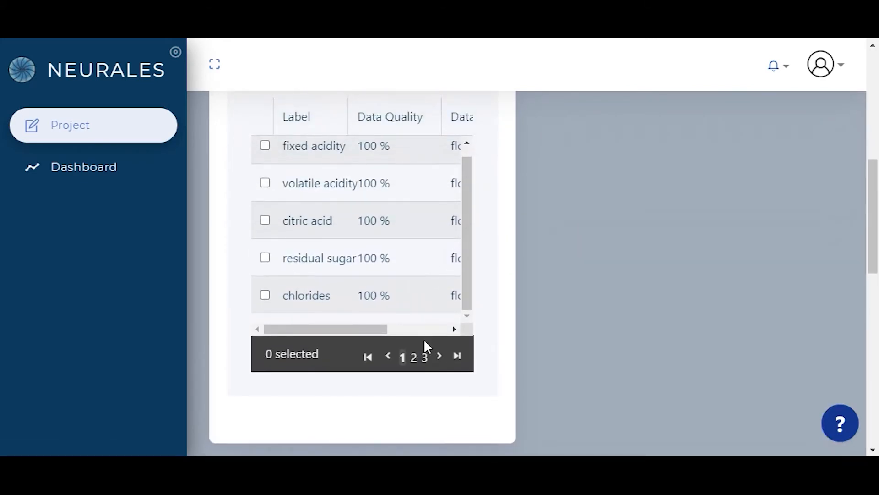
scroll(412, 237, up, 1)
scroll(412, 237, down, 1)
scroll(490, 287, up, 2)
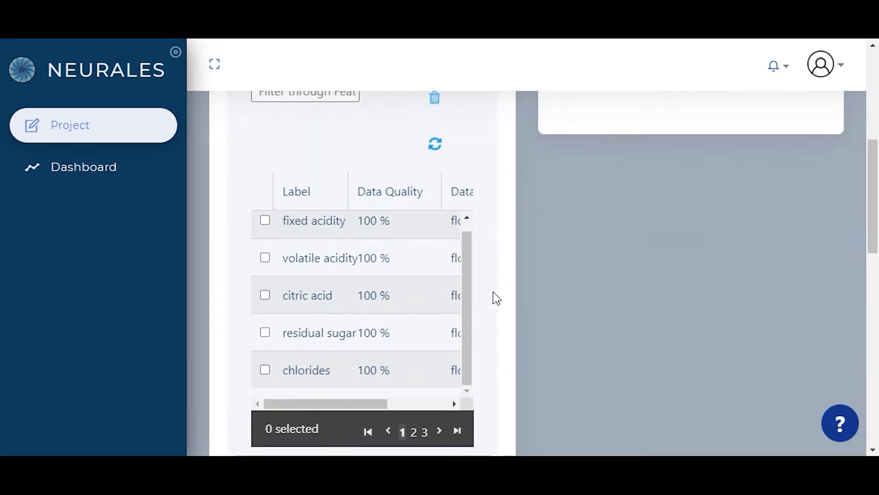
drag(348, 404, 371, 403)
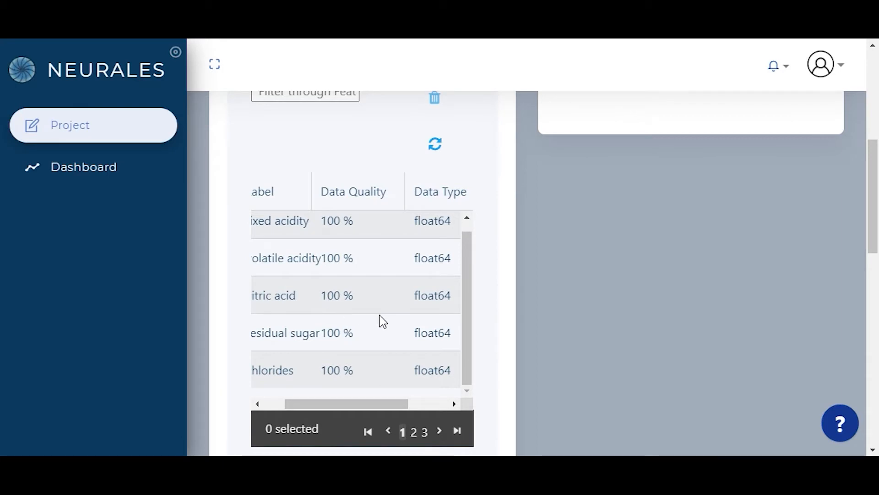
click(414, 432)
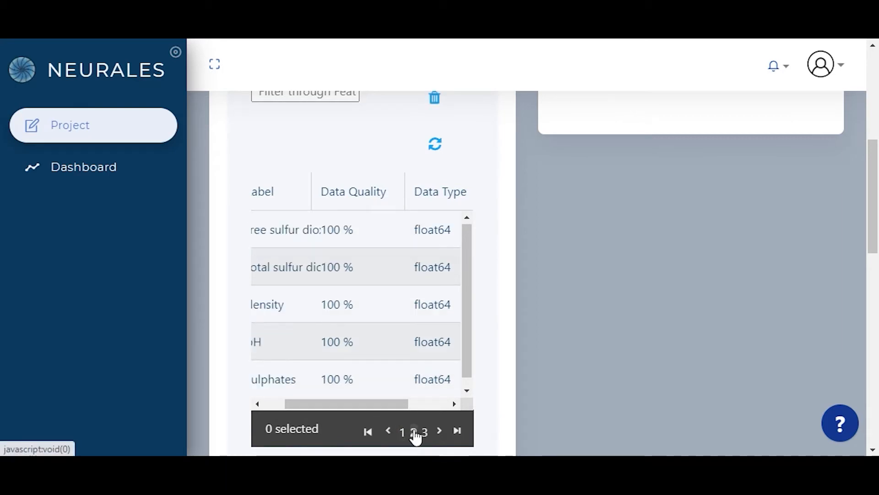
drag(394, 403, 362, 405)
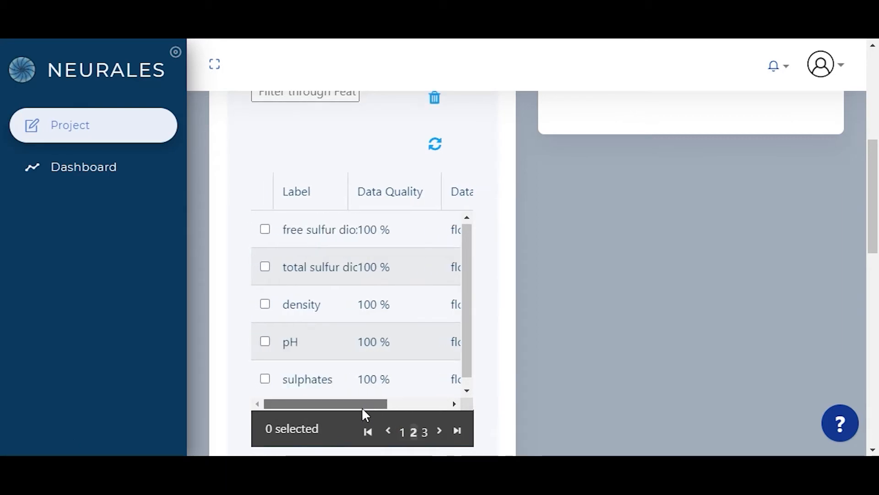
click(425, 432)
click(413, 282)
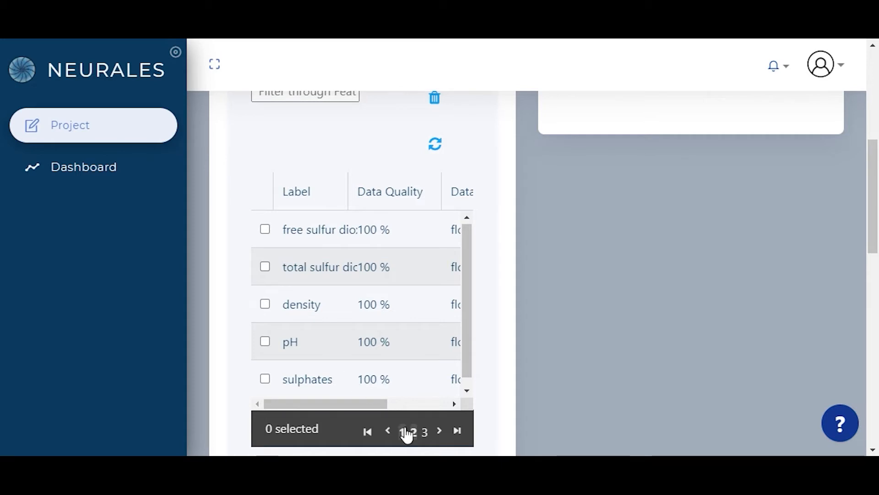
click(425, 432)
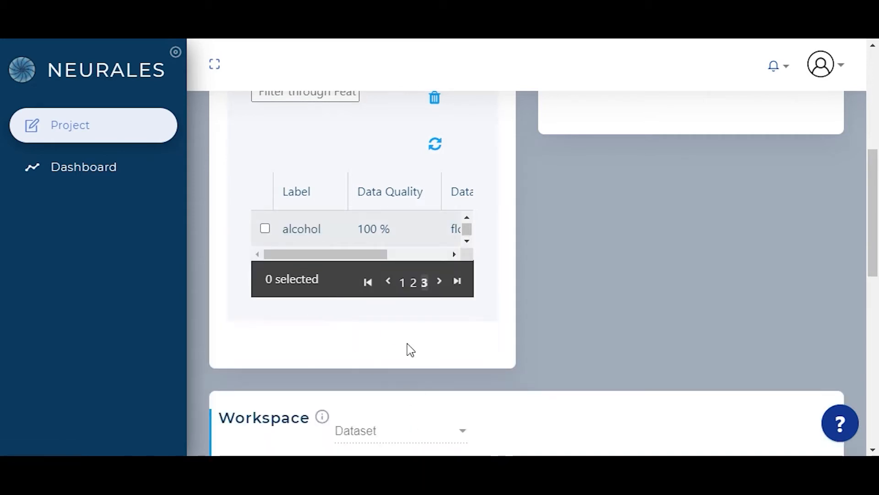
click(413, 284)
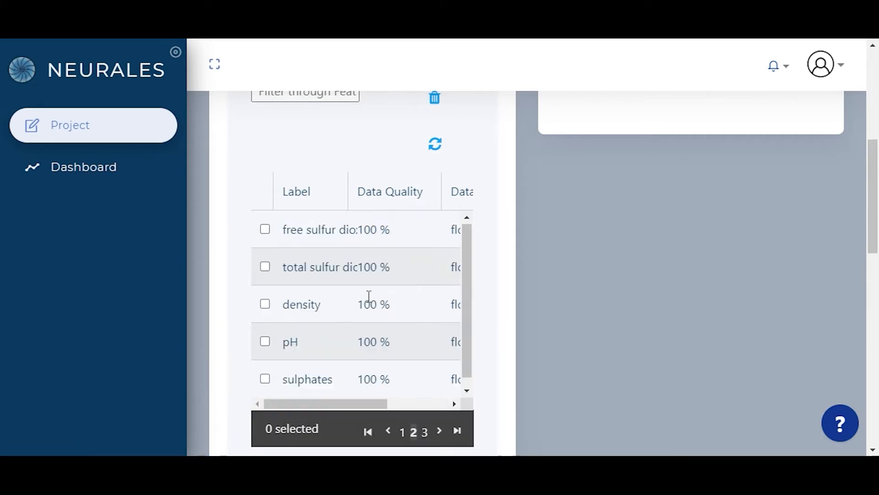
Step: Delete the chlorides feature from the first page of the Feature Editor table
click(402, 432)
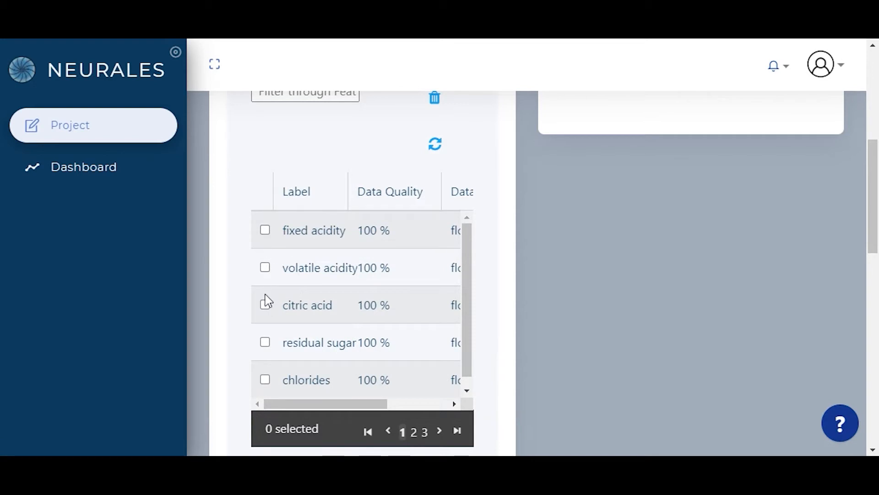
click(266, 380)
click(444, 152)
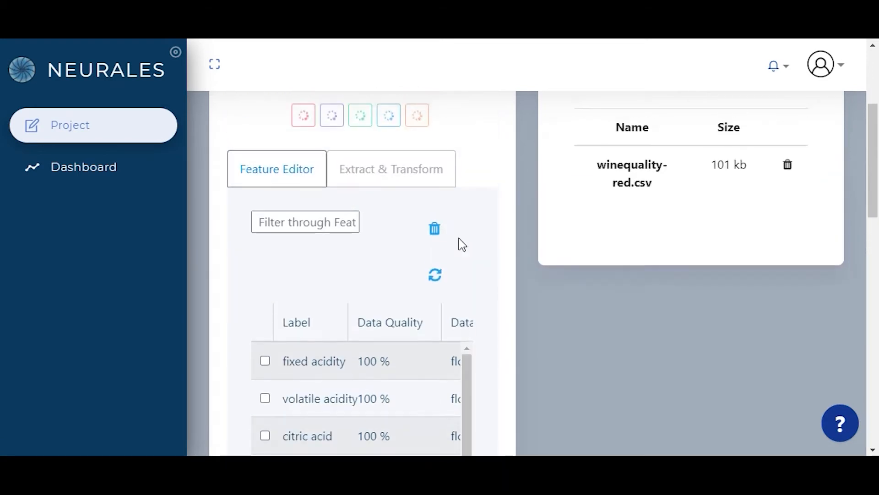
scroll(402, 198, down, 3)
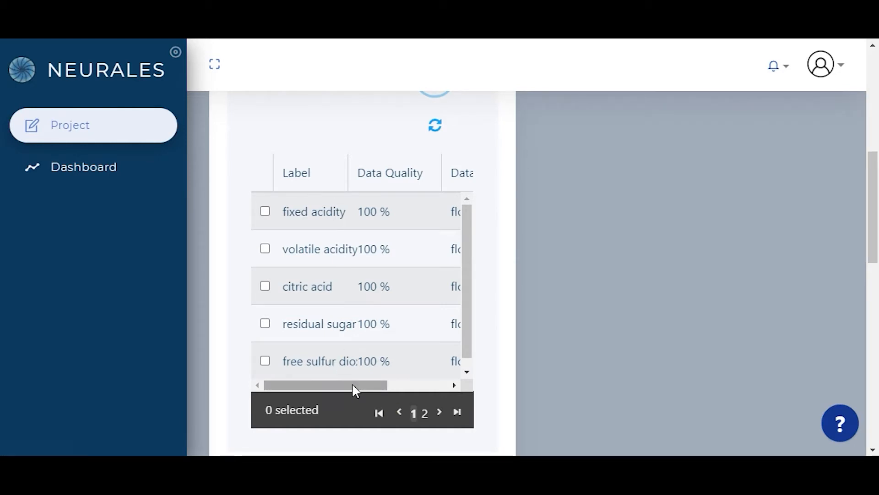
mouse_move(352, 384)
mouse_down()
mouse_move(359, 388)
mouse_move(350, 387)
mouse_up()
Step: View the Top Features chart for the wine dataset and close it
scroll(409, 230, up, 3)
scroll(408, 231, up, 3)
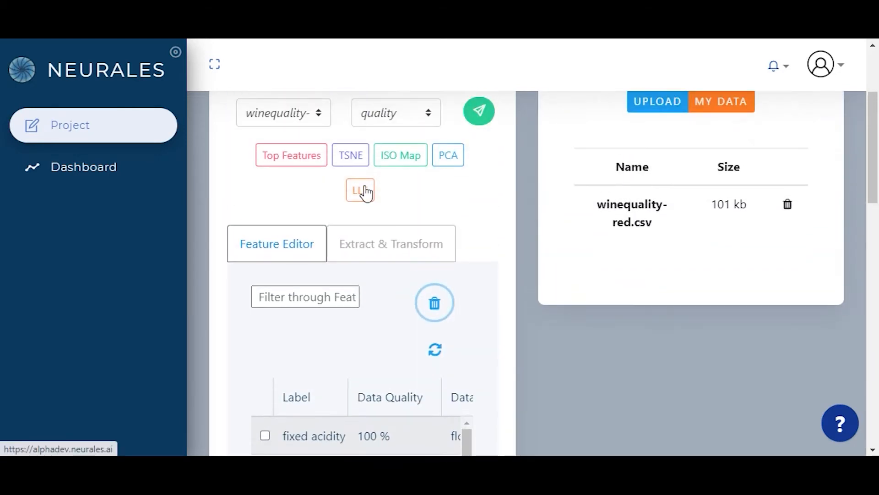
click(295, 242)
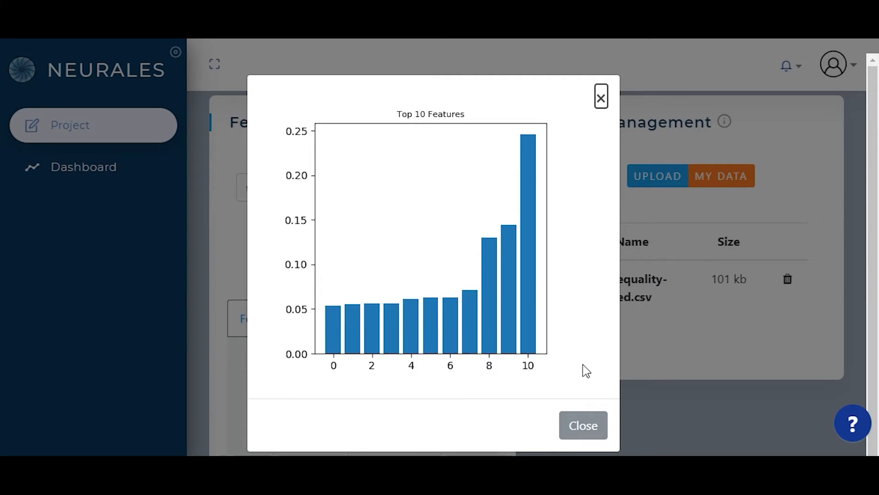
click(581, 424)
Step: View the TSNE plot of the dataset in 2D and in 3D, and close it
click(358, 229)
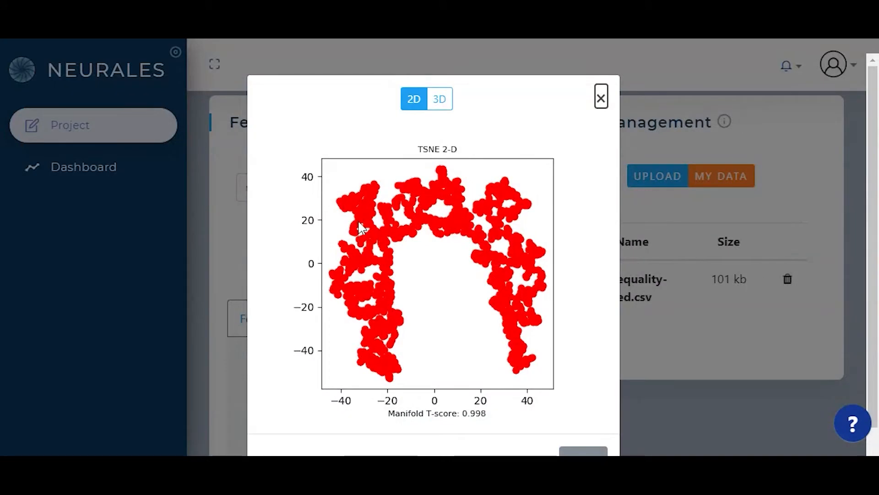
scroll(703, 265, down, 1)
scroll(703, 265, up, 1)
scroll(684, 224, down, 1)
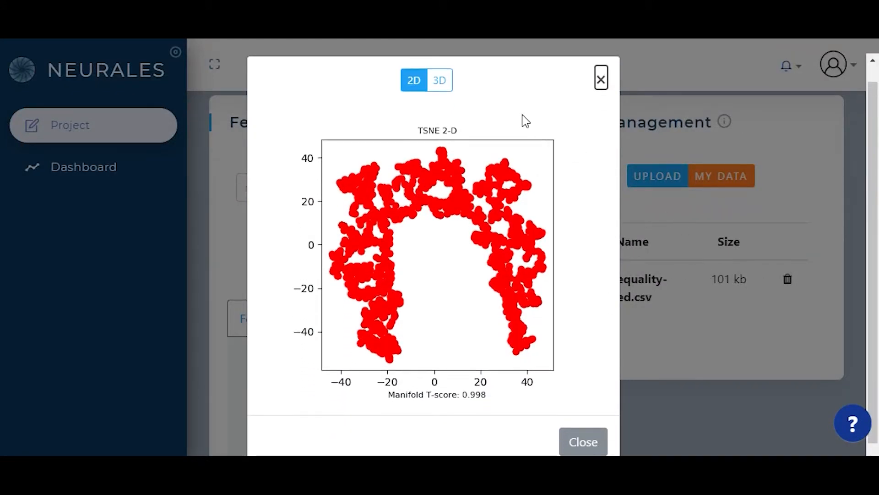
click(440, 81)
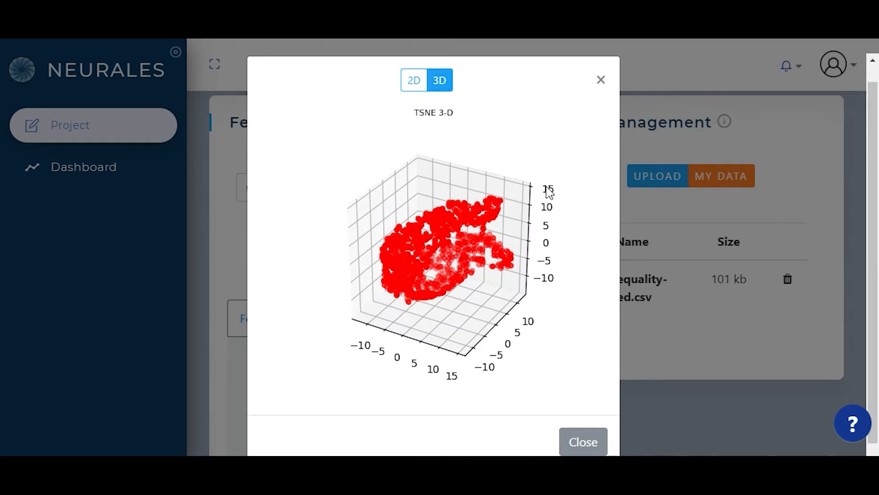
click(591, 446)
Step: View the ISO Map plot of the dataset, switch it to 2D, and close it
click(403, 235)
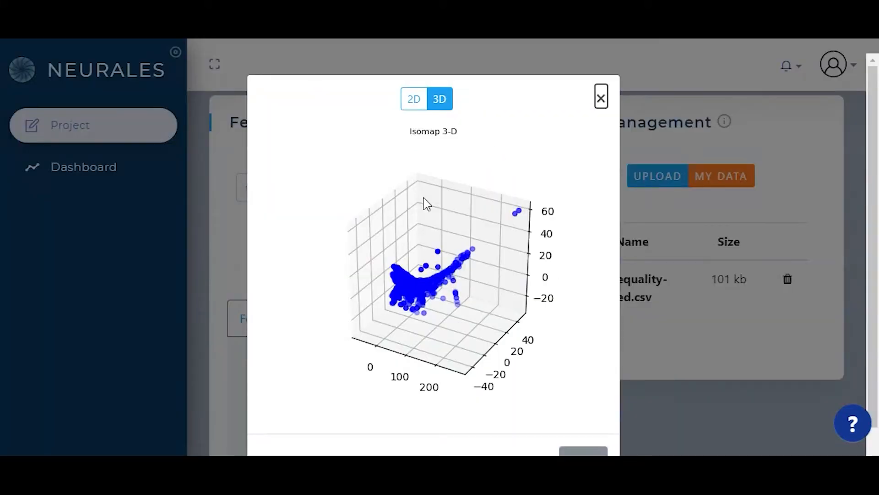
click(422, 102)
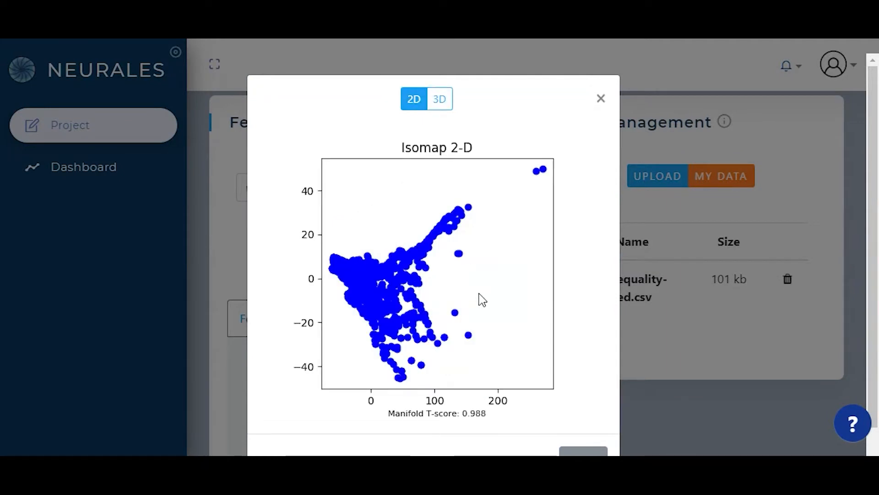
scroll(470, 281, down, 1)
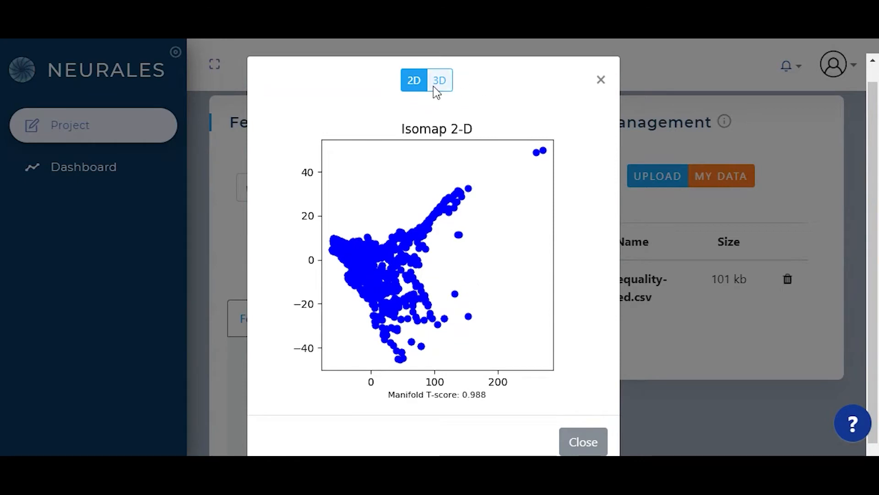
click(599, 444)
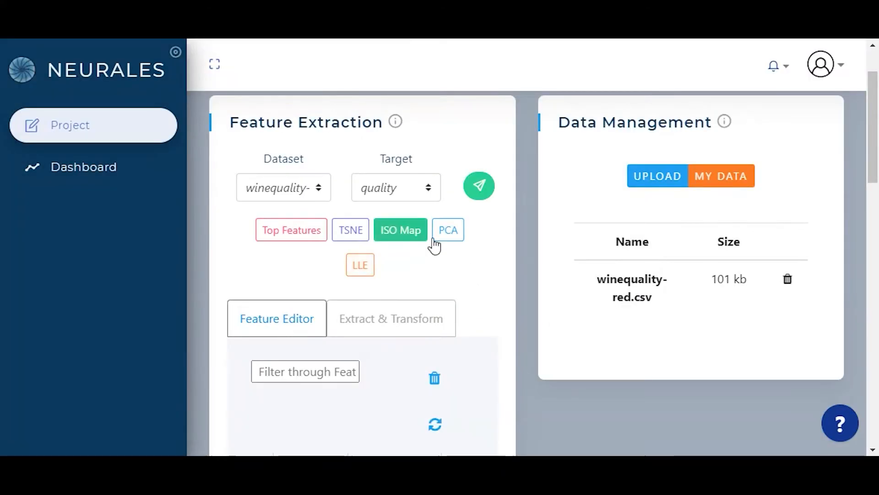
Step: View the 2D PCA embedding plot, close it, and open the LLE plot of the dataset
click(447, 229)
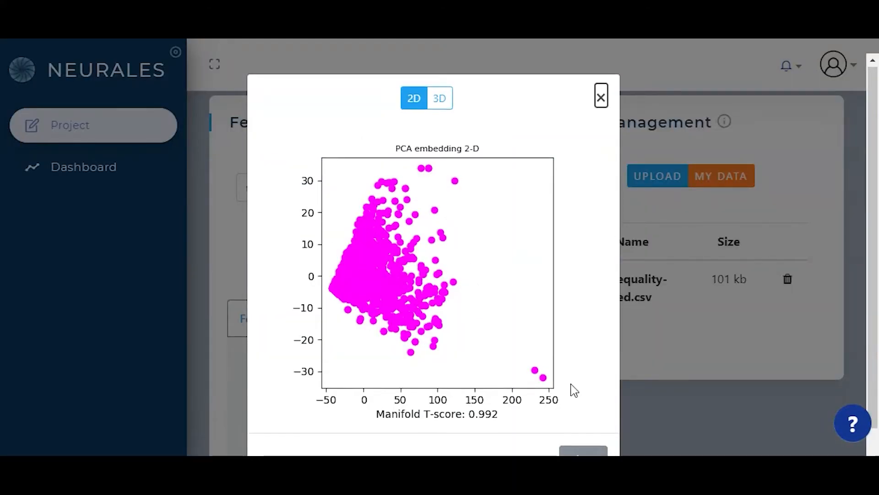
scroll(571, 391, down, 2)
click(585, 427)
click(360, 264)
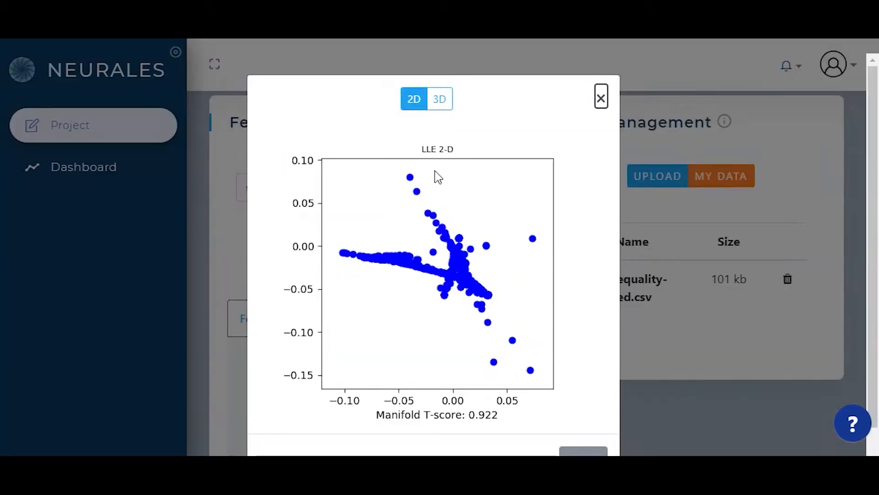
Step: View the LLE plot of the dataset in 3D and in 2D, and close it
click(439, 100)
click(413, 99)
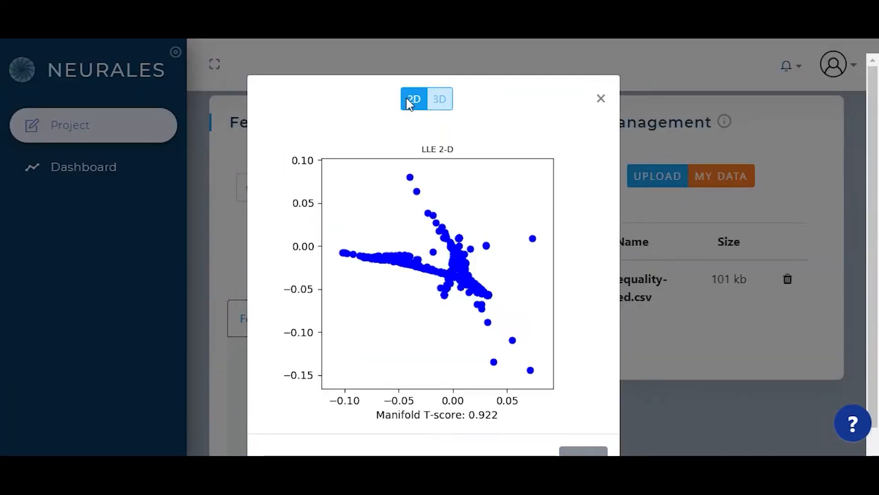
click(602, 101)
Step: Submit the winequality-red dataset for feature extraction with quality as the target
scroll(405, 252, down, 3)
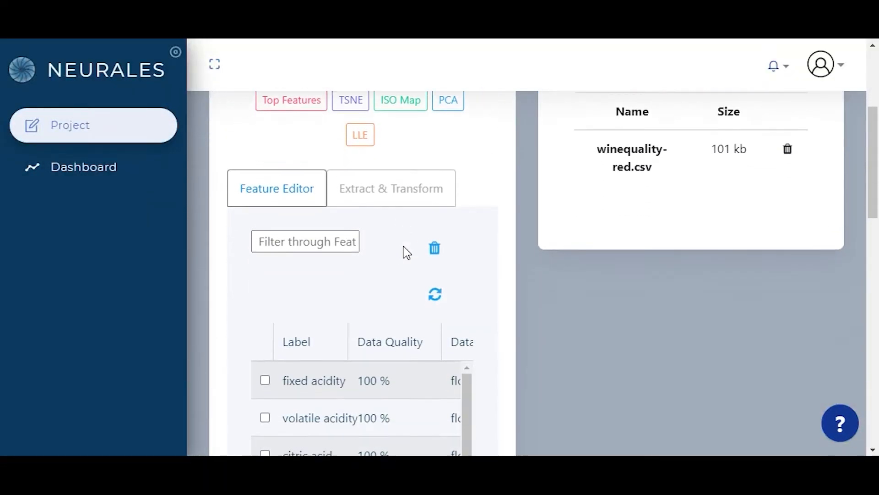
scroll(405, 251, up, 4)
click(486, 207)
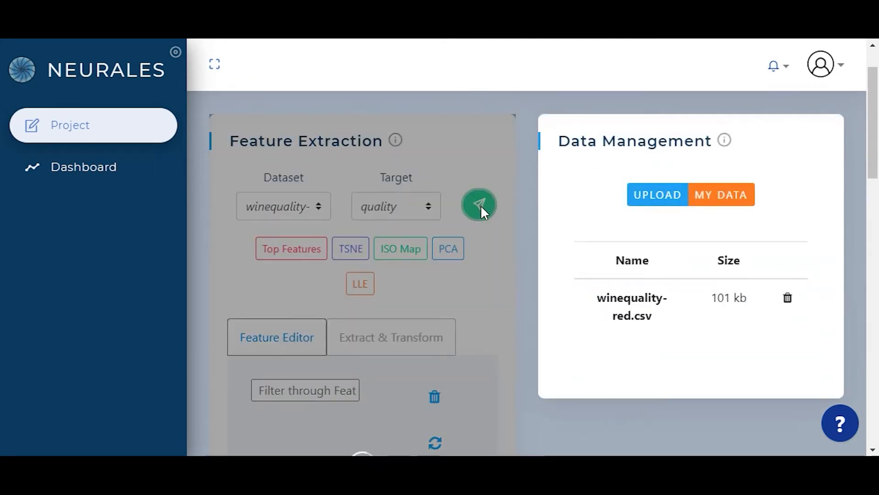
scroll(549, 190, down, 3)
scroll(549, 192, down, 4)
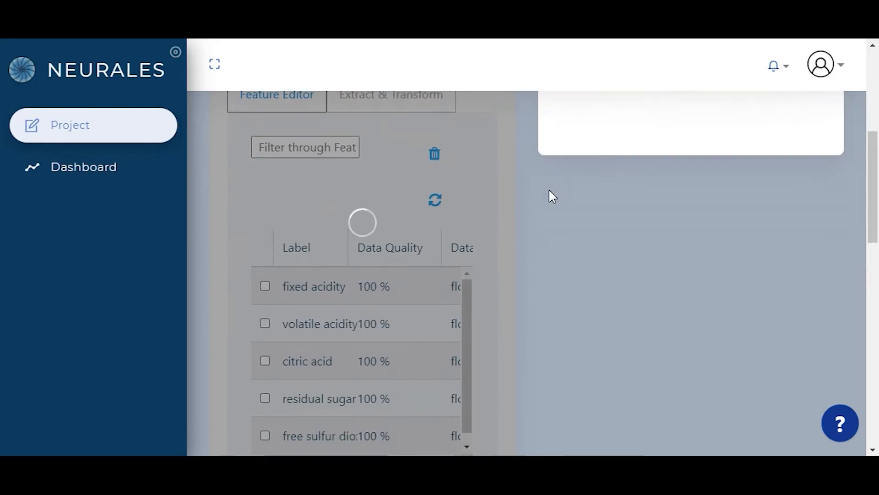
scroll(548, 188, down, 2)
scroll(548, 188, up, 1)
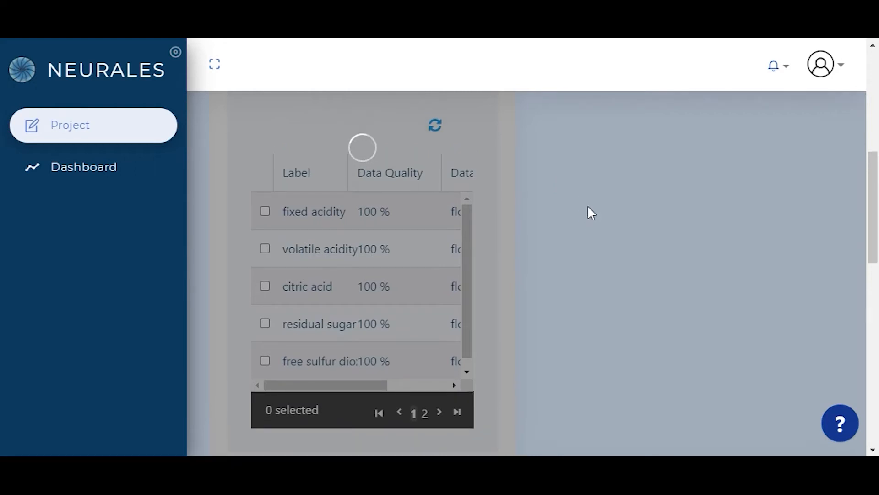
scroll(588, 207, down, 5)
scroll(588, 206, up, 6)
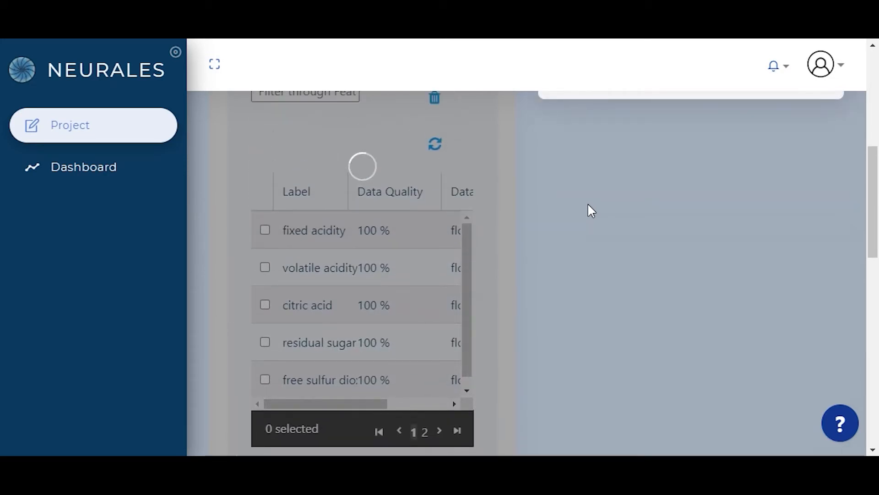
Step: Choose the extracted dataset winequality-red-130620-183228.pkl as the Workspace dataset
scroll(589, 206, down, 5)
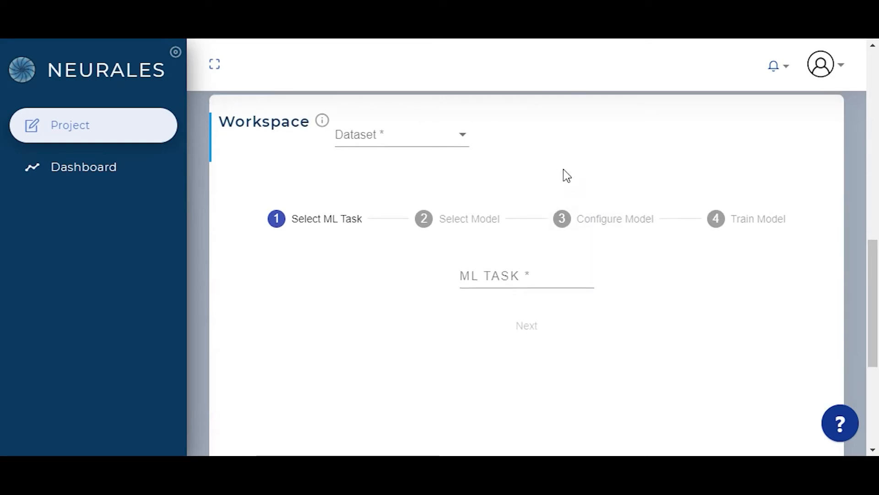
scroll(563, 175, up, 1)
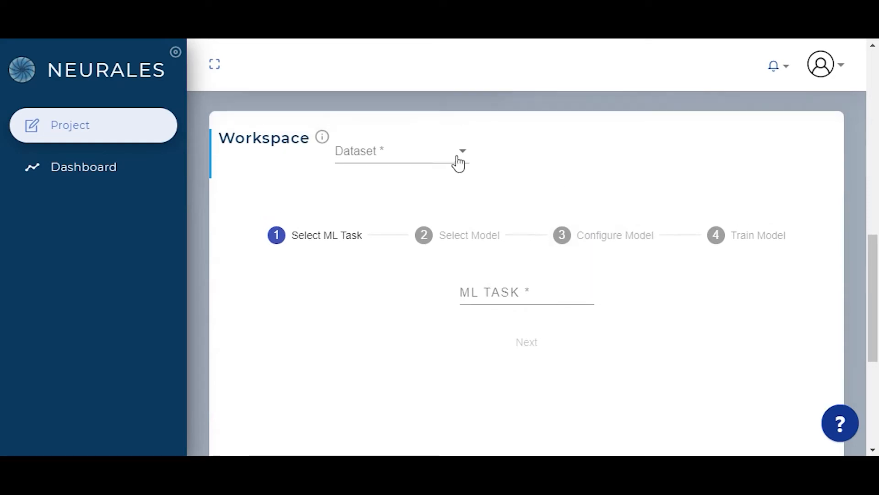
click(430, 161)
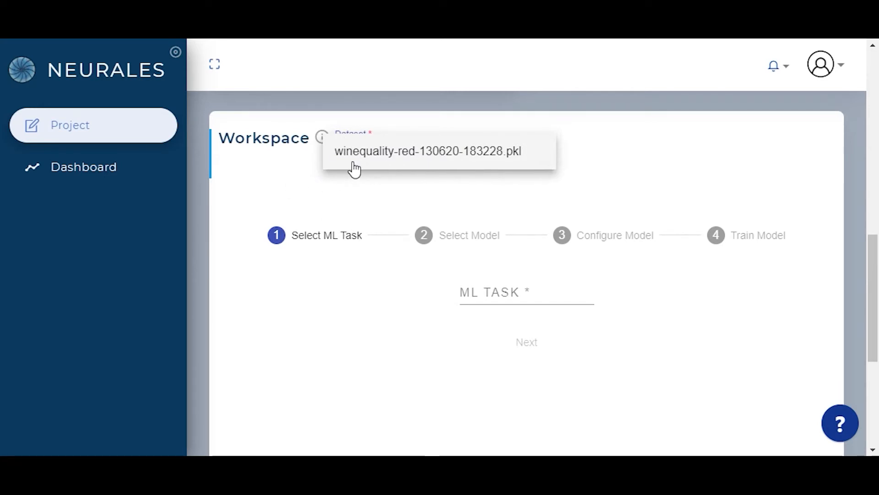
scroll(612, 194, up, 10)
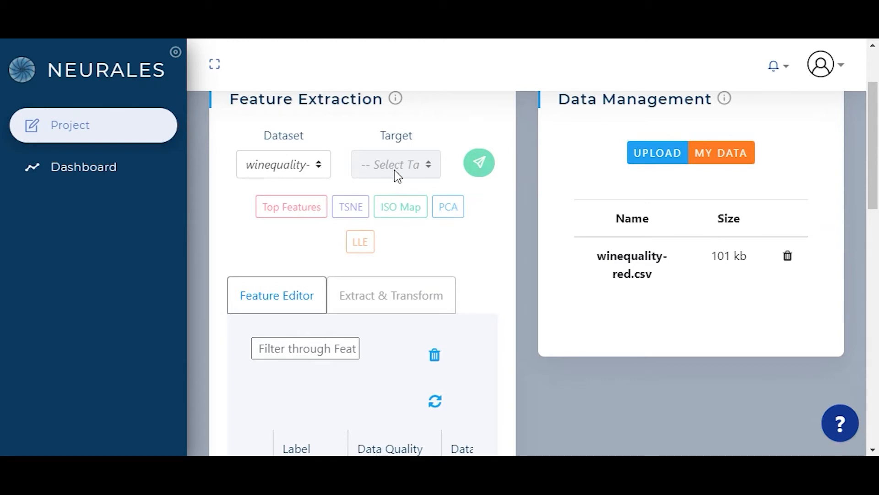
scroll(397, 175, down, 1)
scroll(412, 170, up, 1)
click(480, 163)
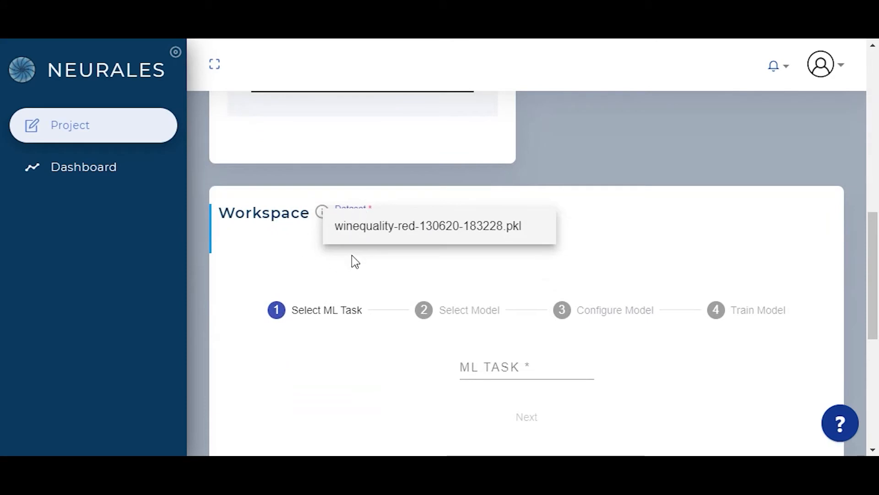
click(371, 229)
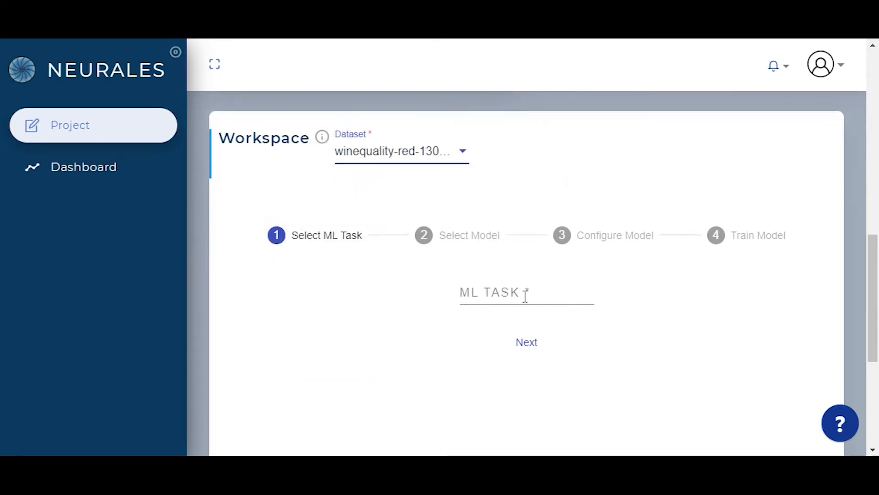
Step: Set the ML task to Regression and continue to model selection
click(526, 295)
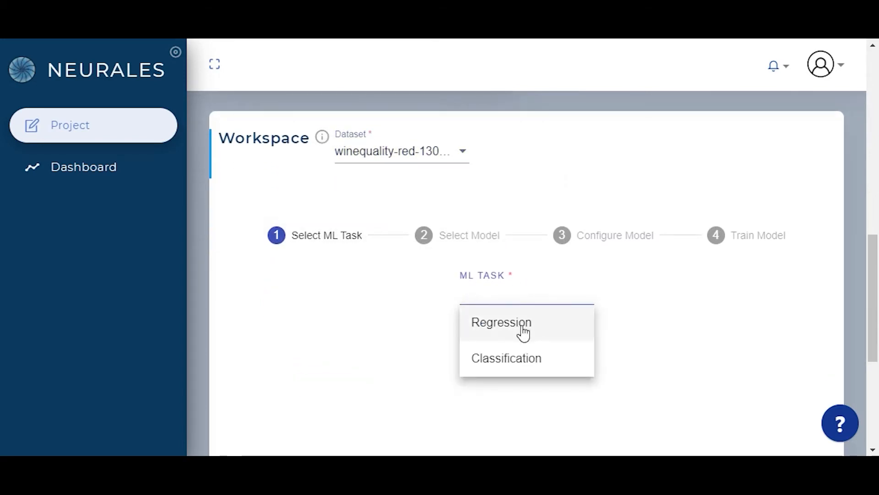
click(522, 328)
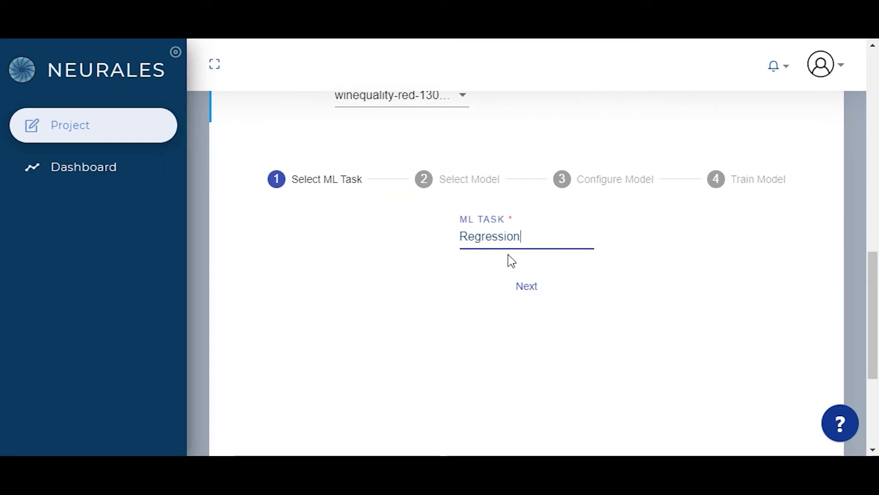
click(527, 294)
Step: Select Neural Network as the model and continue to its configuration
click(489, 238)
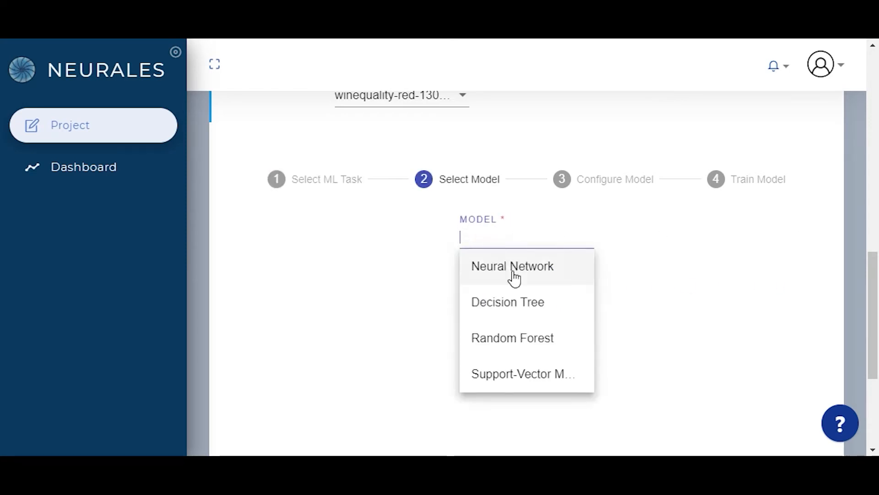
click(512, 273)
drag(512, 241, 435, 243)
key(BackSpace)
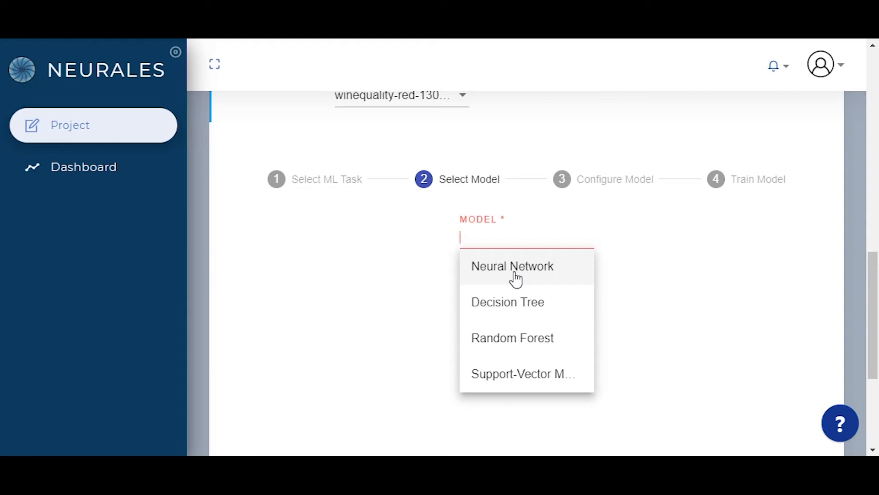
click(516, 279)
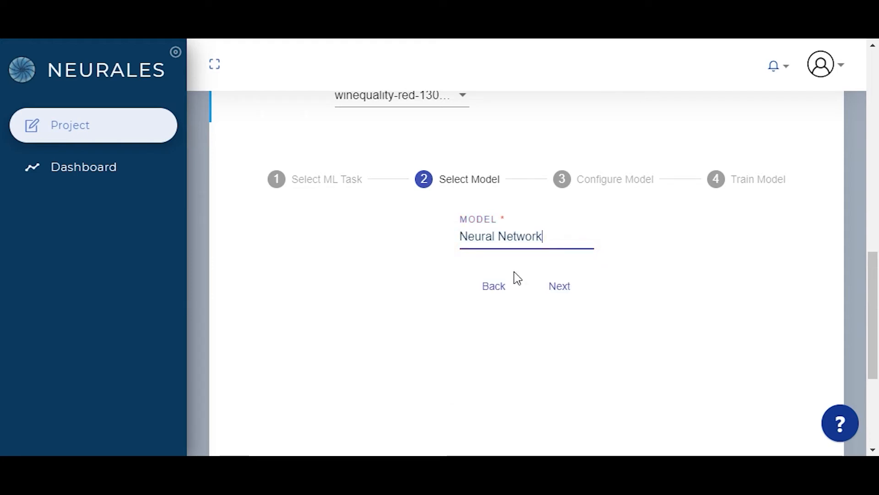
click(557, 298)
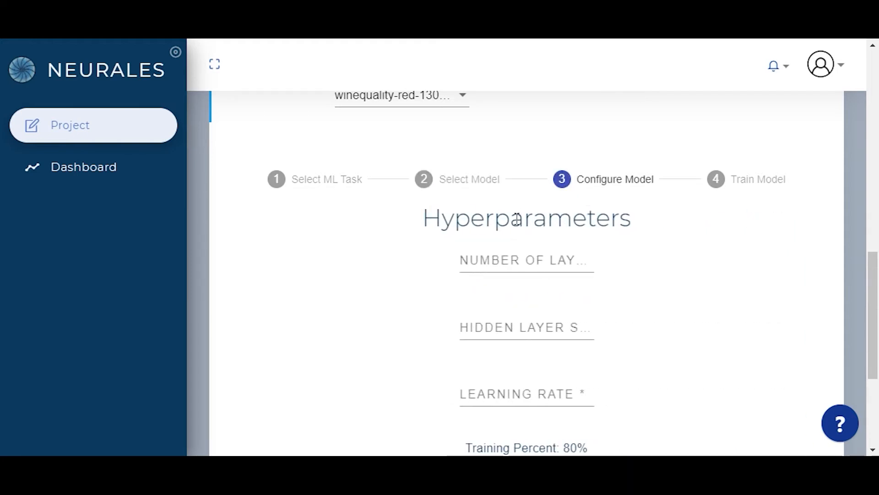
Step: Set the hyperparameters to 6 layers, a hidden layer size of 4 and a learning rate of 0.0001
scroll(466, 211, down, 1)
scroll(513, 201, down, 2)
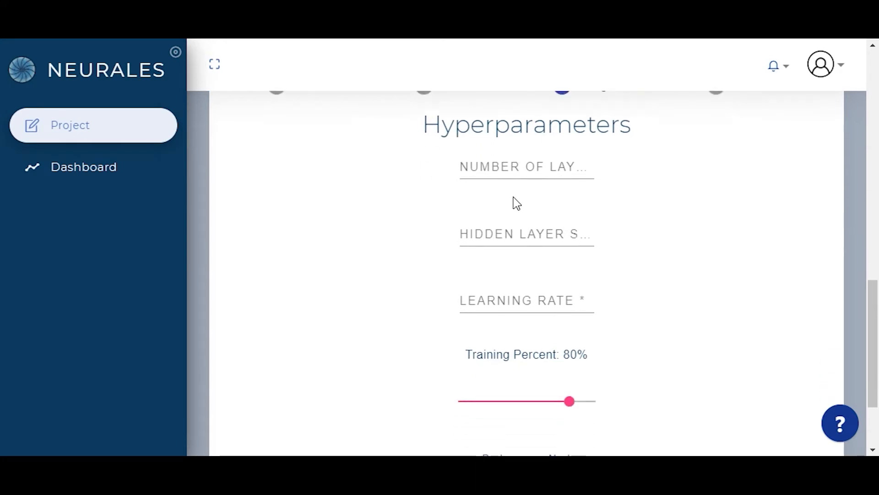
click(506, 167)
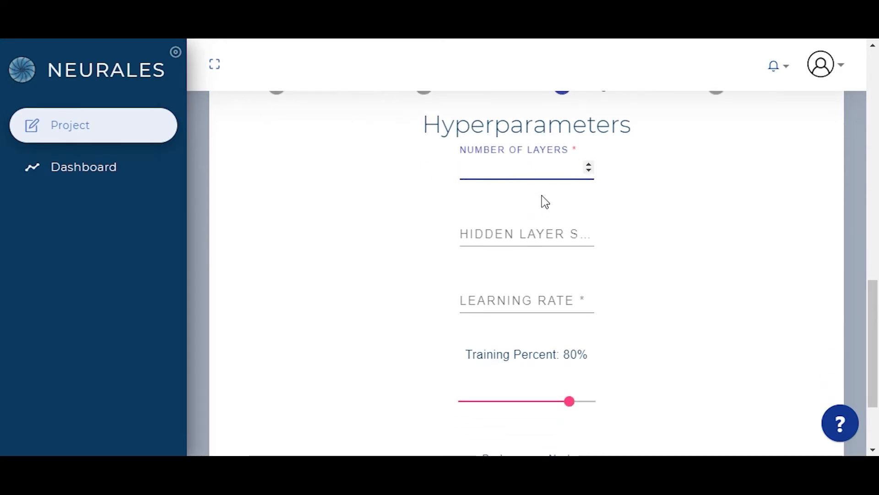
text(6)
click(517, 234)
text(4)
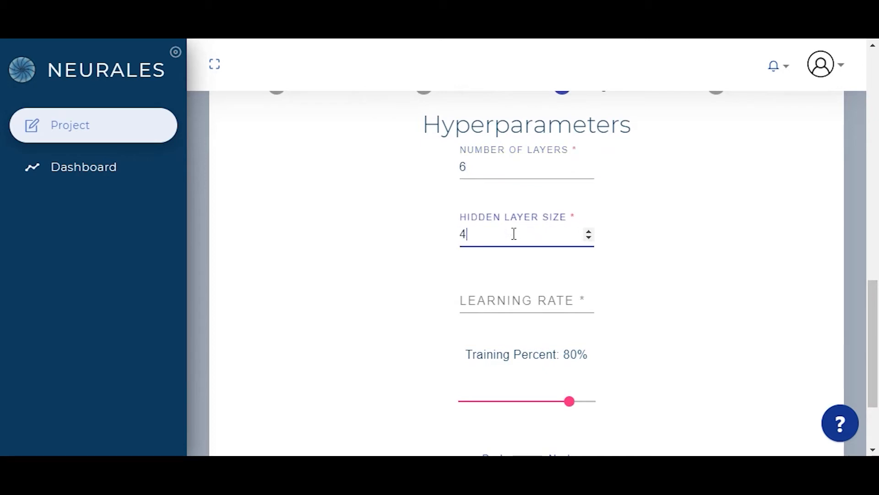
click(519, 298)
text(0)
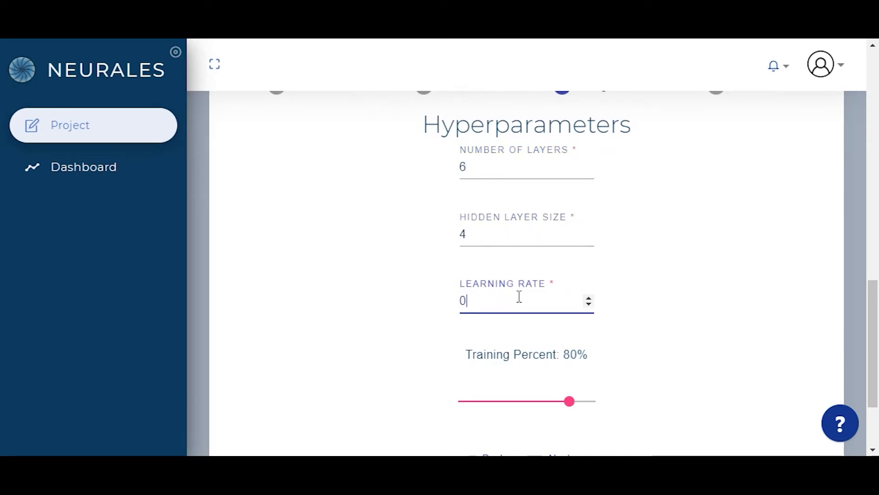
text(.0001)
Step: Review the hyperparameters, keep the training percent at 80%, and continue to the model summary
scroll(768, 380, up, 2)
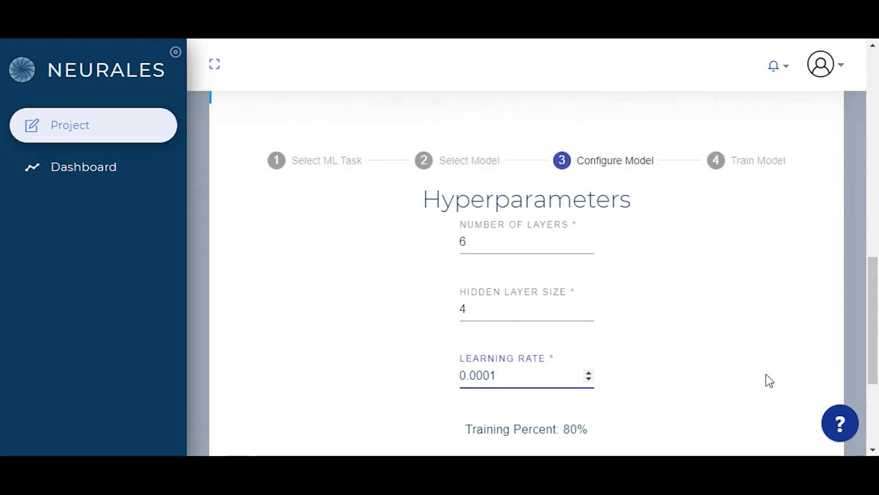
scroll(610, 235, down, 1)
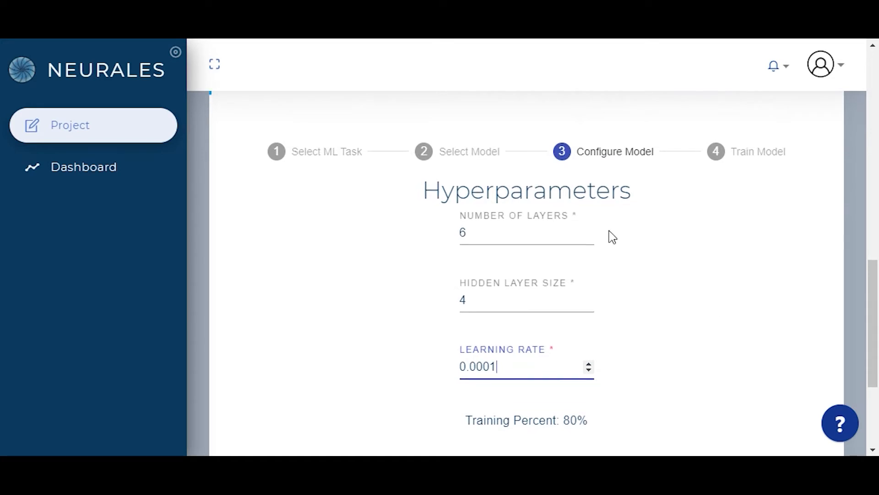
scroll(568, 300, down, 1)
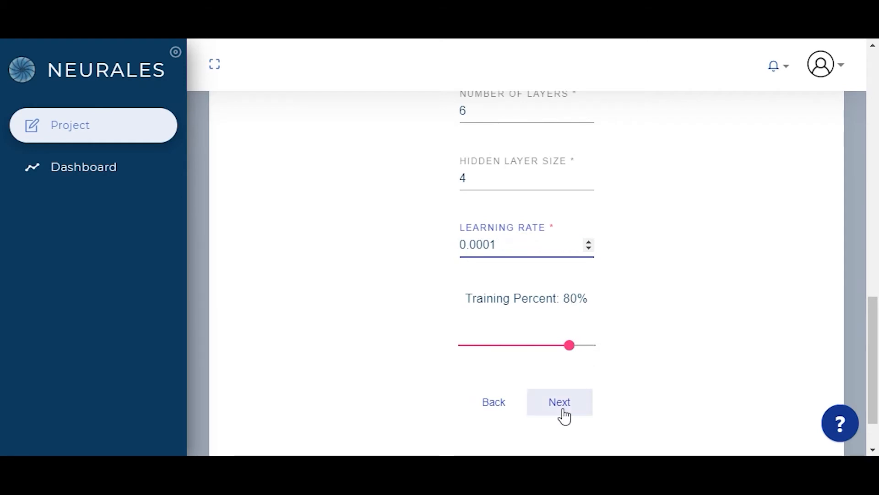
scroll(573, 356, up, 2)
scroll(579, 353, down, 1)
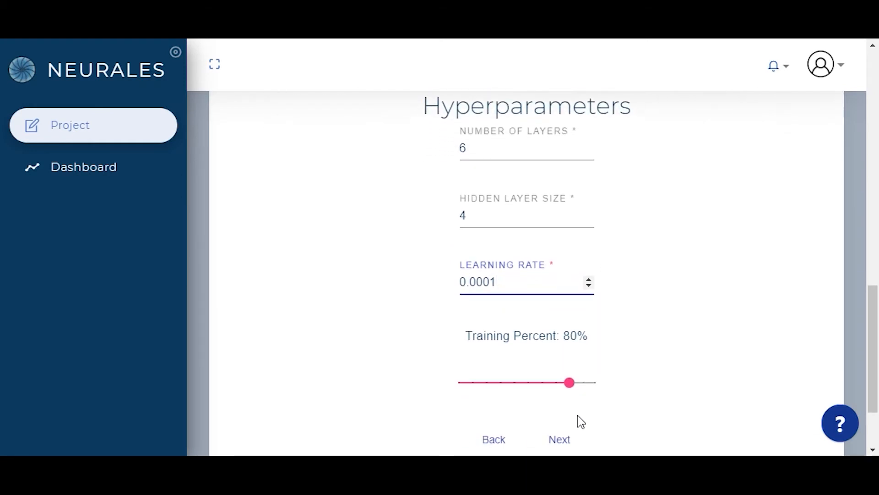
scroll(574, 421, down, 1)
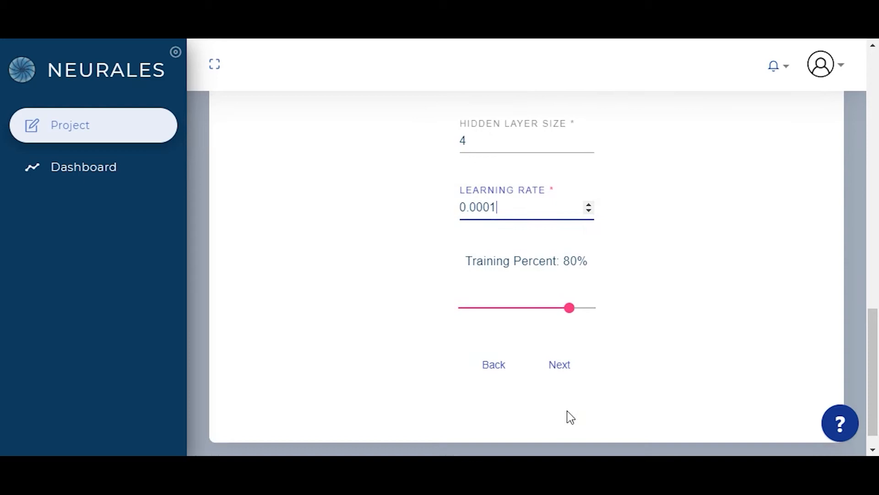
click(555, 366)
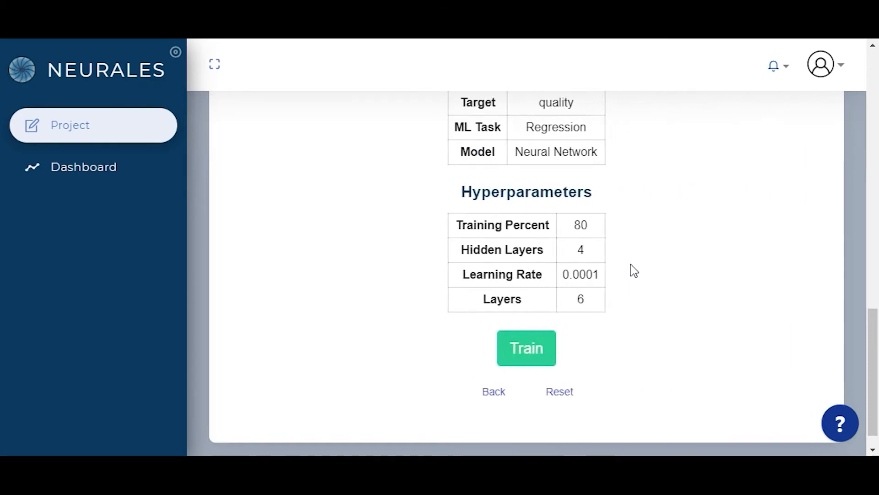
Step: Examine the target, ML task, model and hyperparameters in the model summary
scroll(633, 261, up, 2)
scroll(679, 253, down, 1)
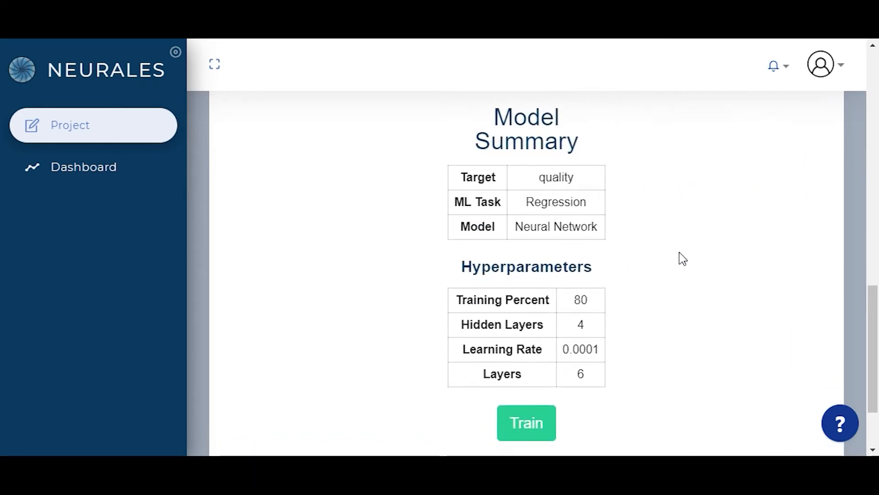
double_click(550, 179)
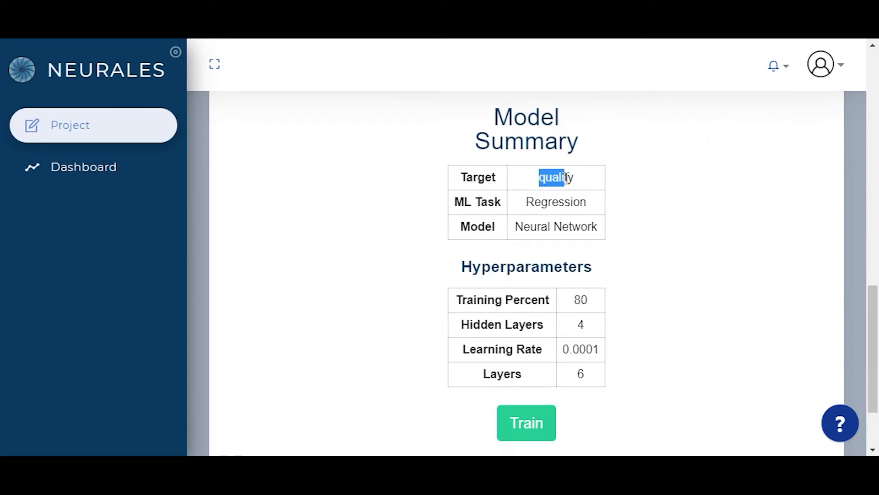
click(534, 204)
drag(526, 204, 576, 204)
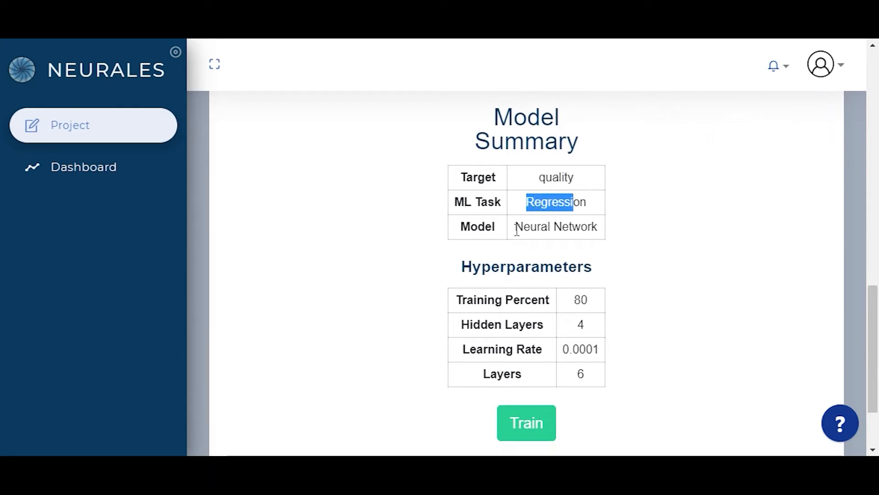
drag(514, 227, 582, 239)
scroll(603, 237, down, 2)
drag(569, 267, 586, 224)
scroll(581, 254, down, 1)
scroll(628, 284, down, 2)
click(580, 224)
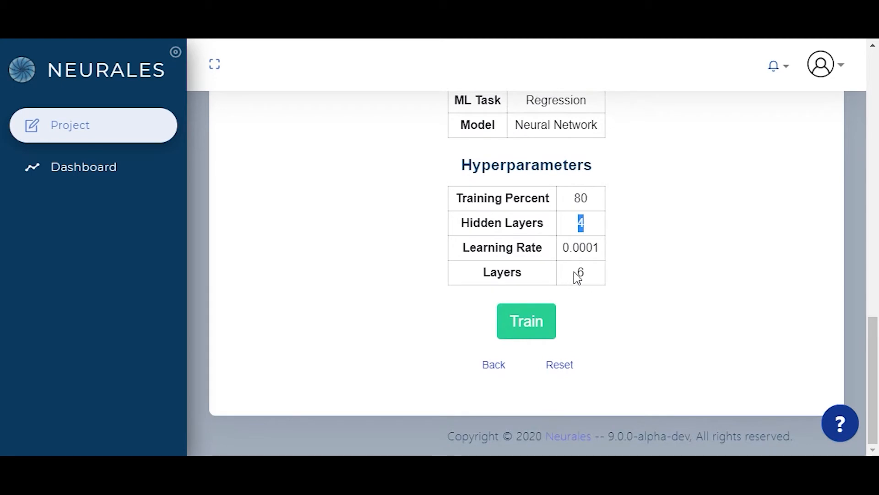
drag(577, 271, 598, 247)
click(566, 251)
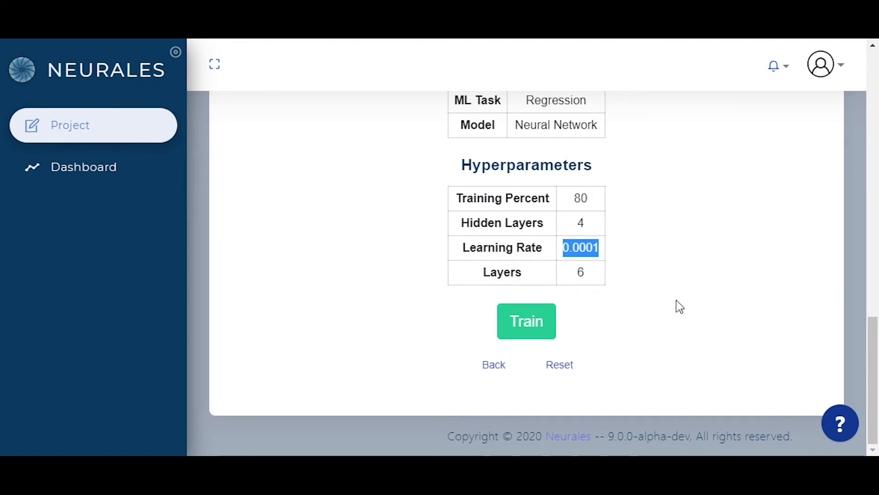
Step: Start training the neural network regression model
scroll(680, 306, up, 5)
scroll(681, 307, down, 4)
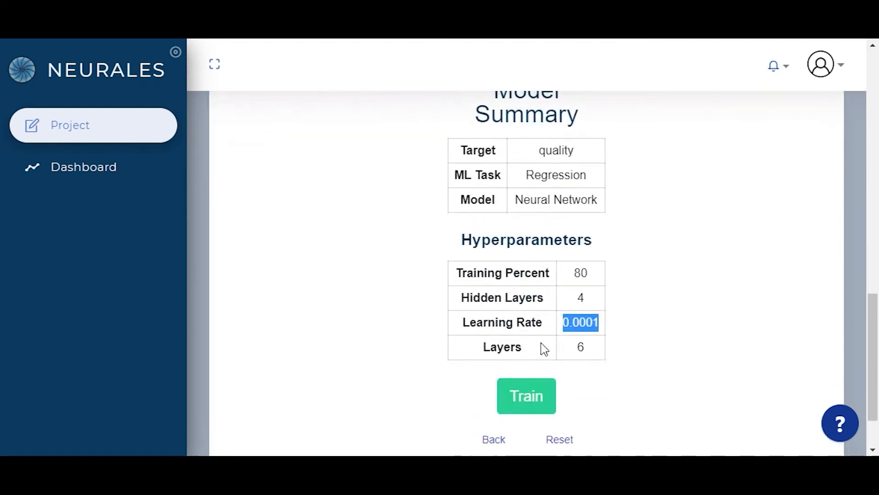
click(535, 395)
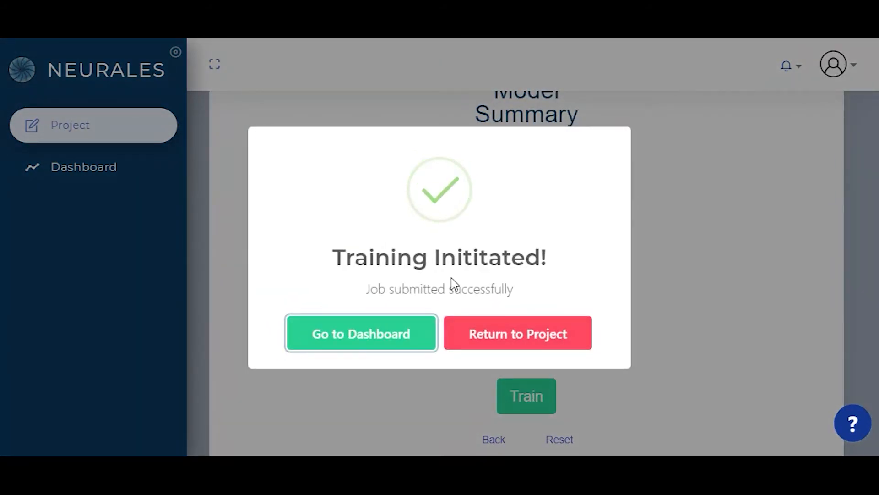
Step: Go to the dashboard, check the Wine Quality Demo job's stage, status and modification date, and refresh the queue
click(416, 336)
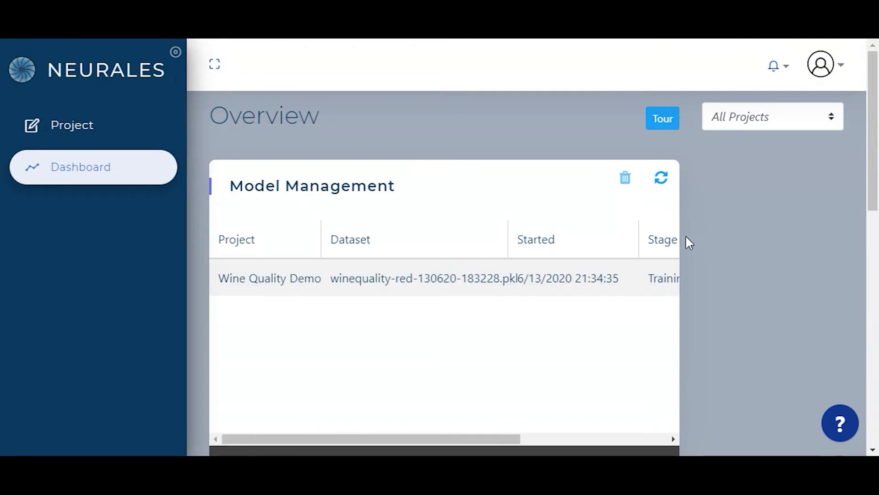
scroll(687, 241, down, 1)
click(449, 256)
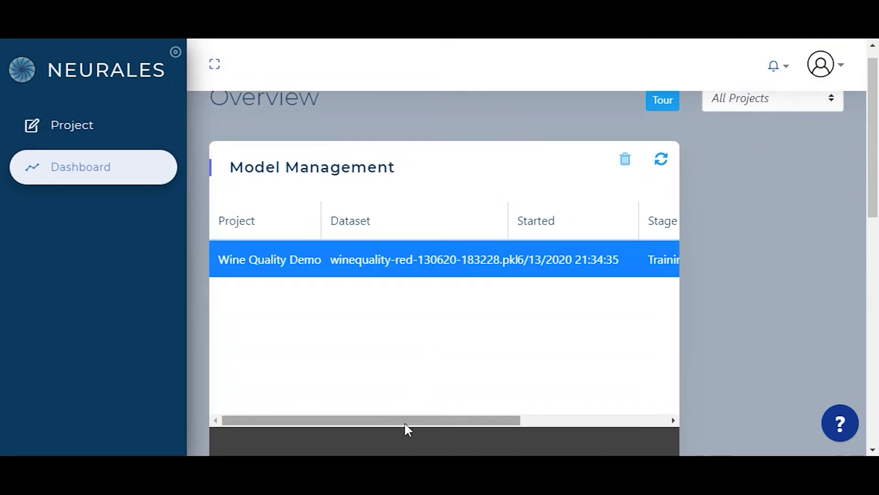
drag(405, 422, 378, 416)
drag(443, 418, 576, 375)
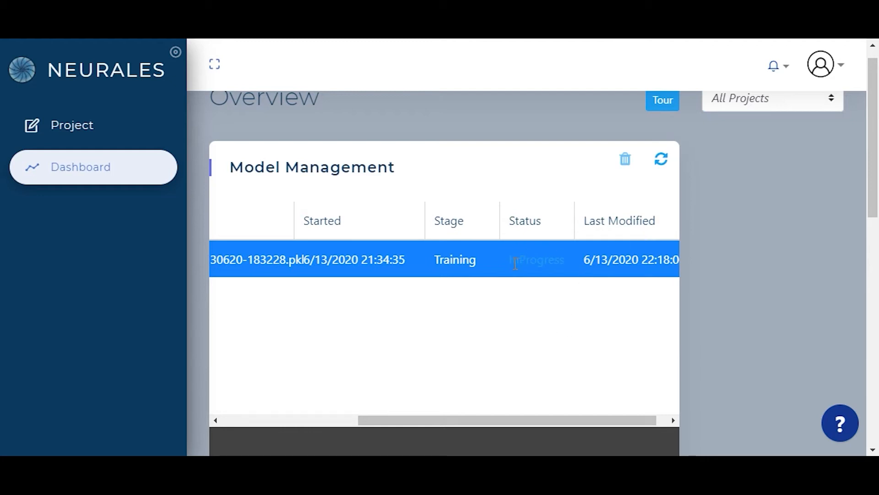
drag(509, 419, 519, 418)
scroll(722, 210, up, 1)
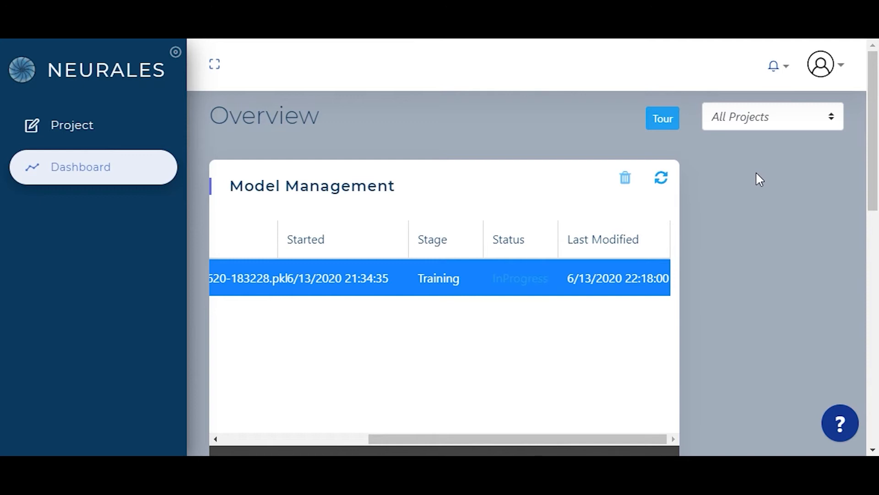
click(664, 187)
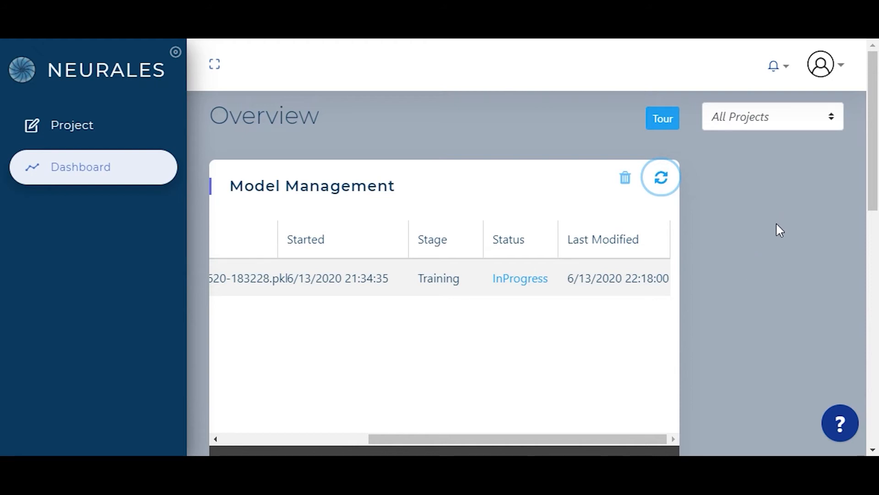
Step: View the help request form and close it without sending a request
click(841, 424)
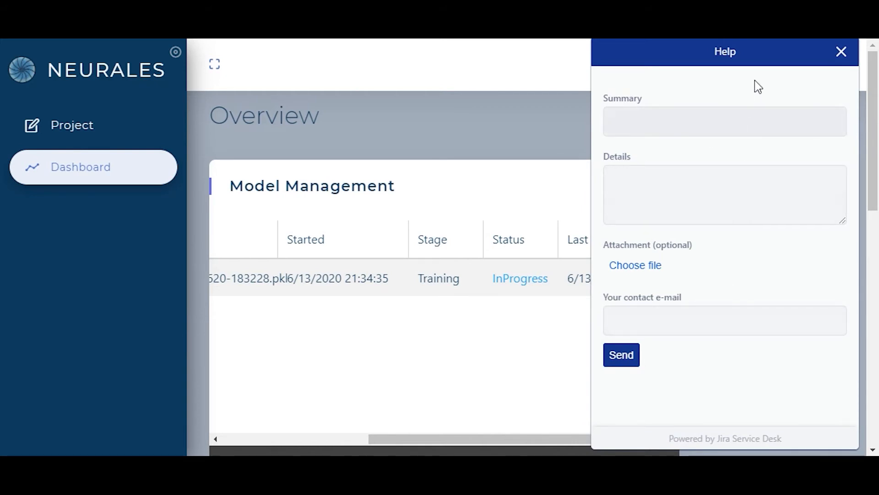
drag(737, 52, 713, 58)
click(723, 82)
click(841, 54)
Step: Refresh the model management queue and check the job notifications for the training status
click(667, 187)
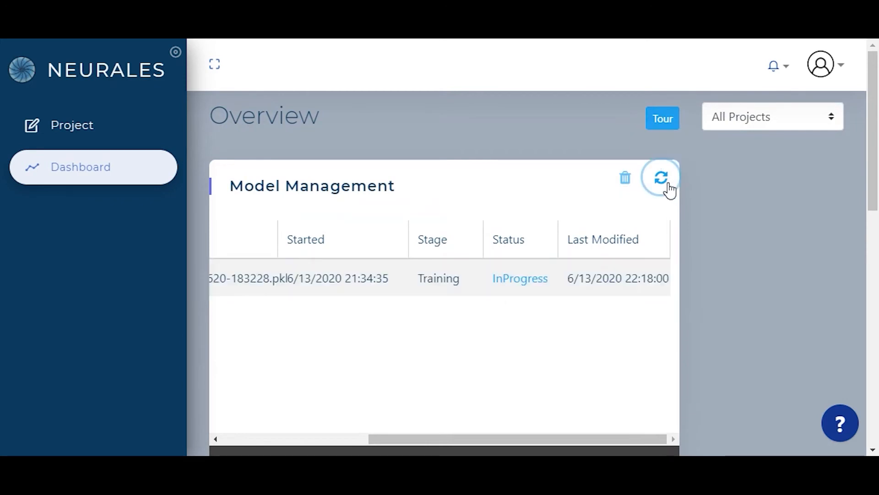
scroll(759, 237, down, 10)
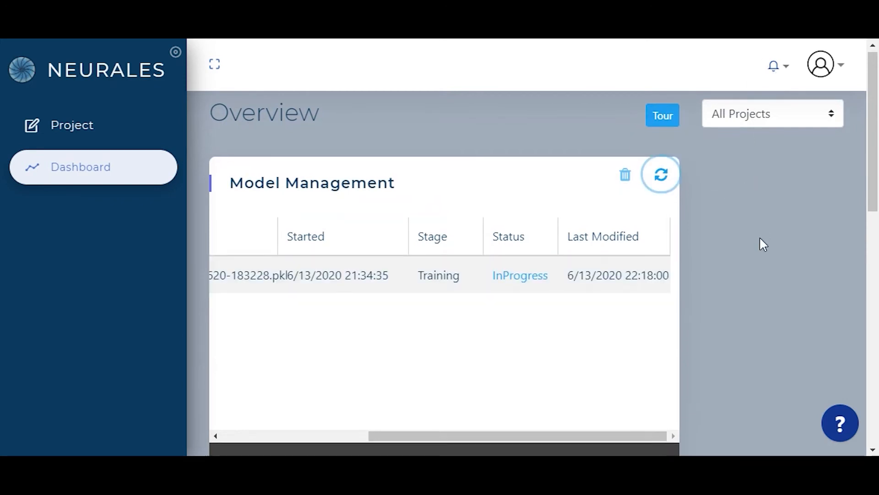
scroll(773, 279, up, 10)
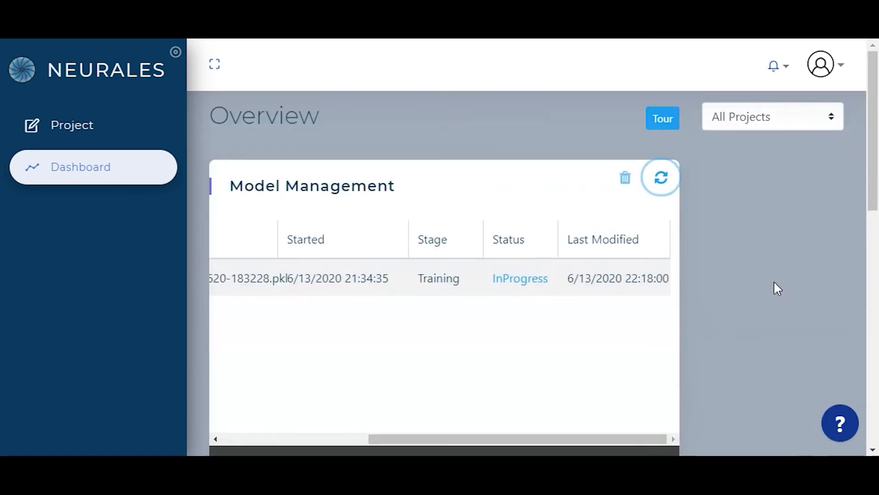
click(774, 66)
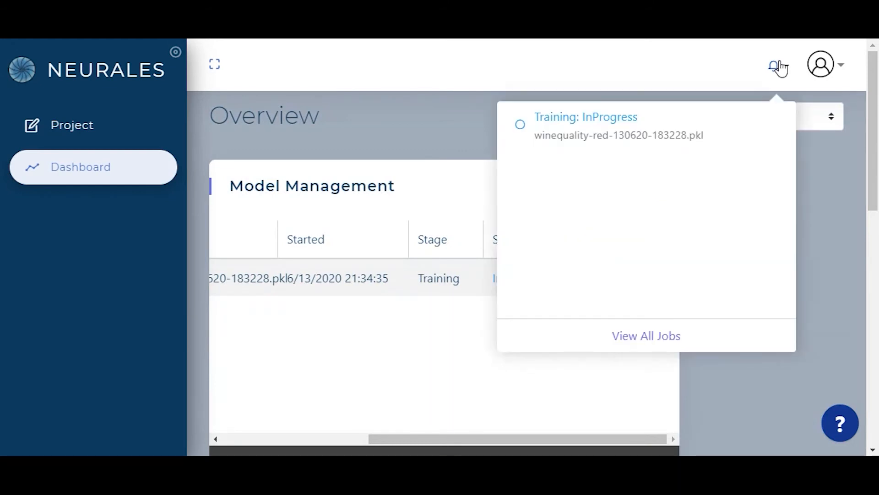
click(812, 164)
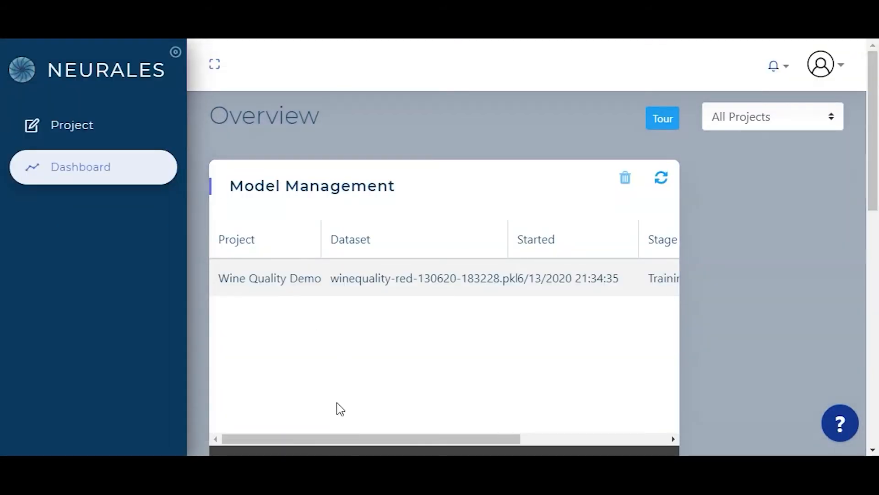
Step: Check the new training notification and update the job's status in the model management list
drag(362, 439, 509, 439)
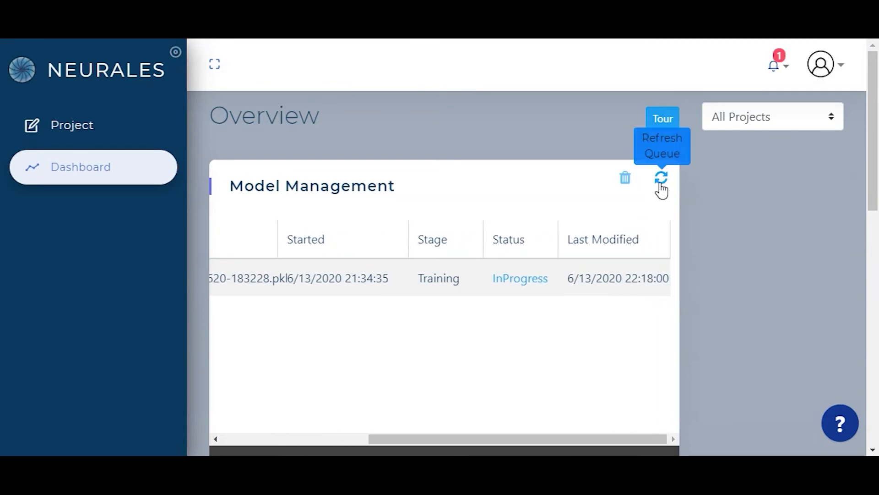
click(792, 73)
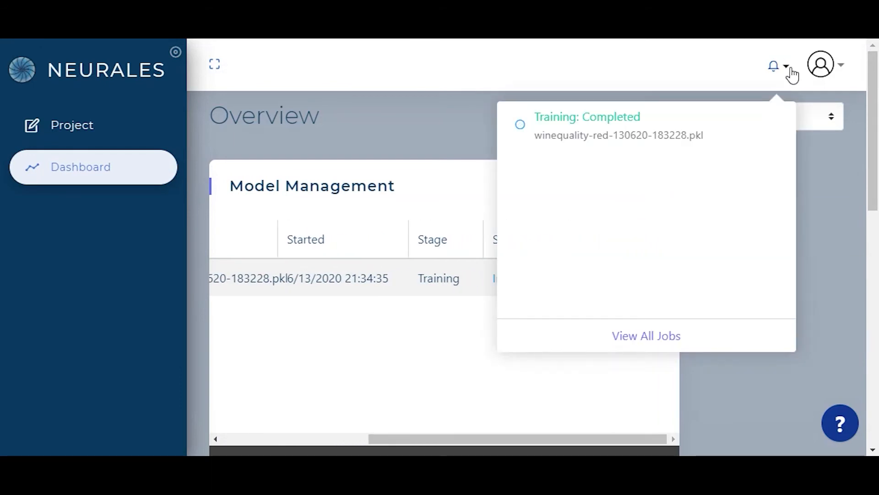
click(664, 179)
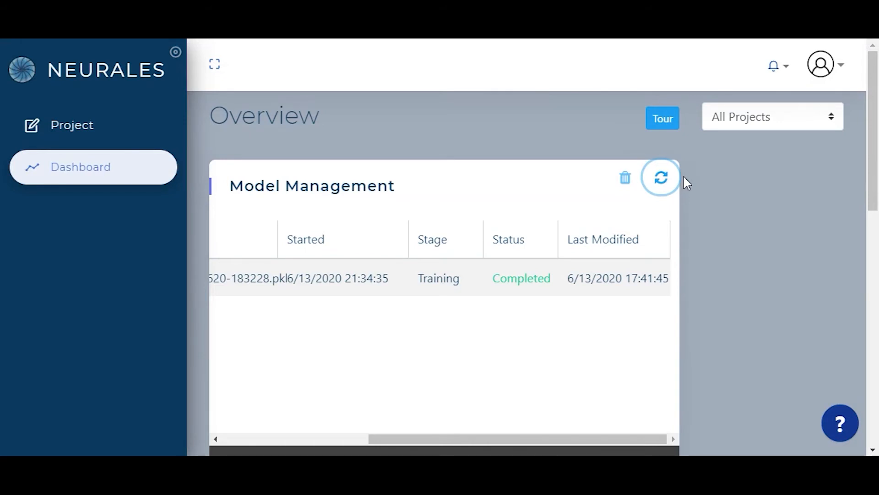
click(777, 66)
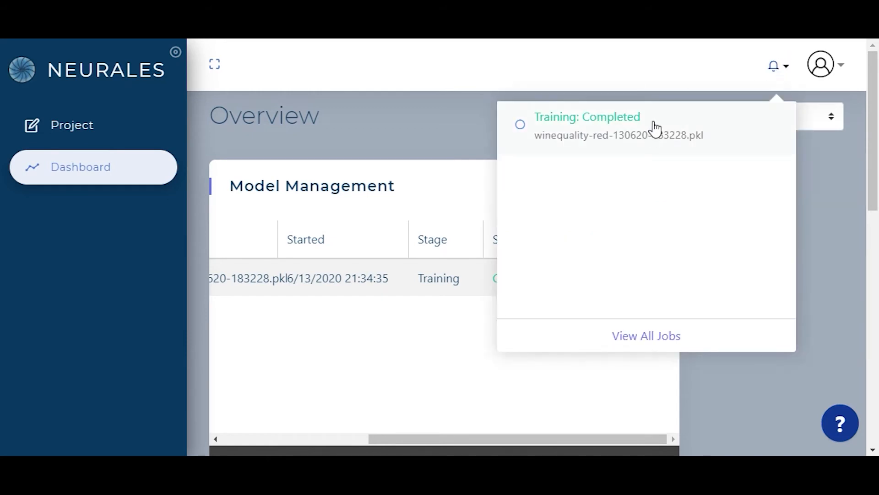
click(785, 74)
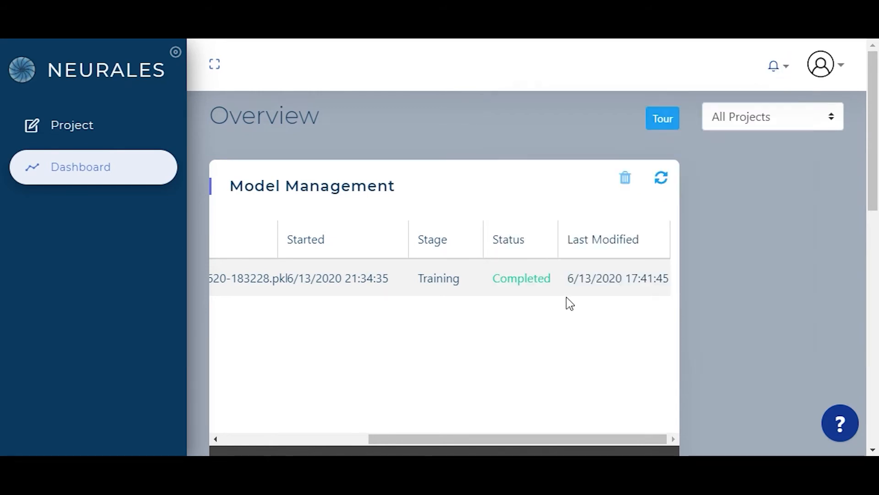
Step: Select the Wine Quality Demo model and examine its train time, MSE, MAE, RMSE, R2 and max error metrics
click(354, 280)
scroll(516, 302, down, 6)
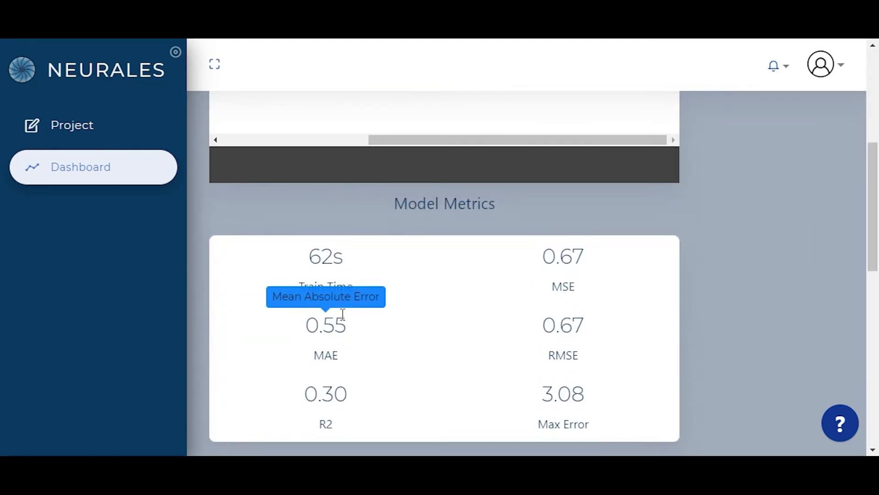
mouse_move(348, 278)
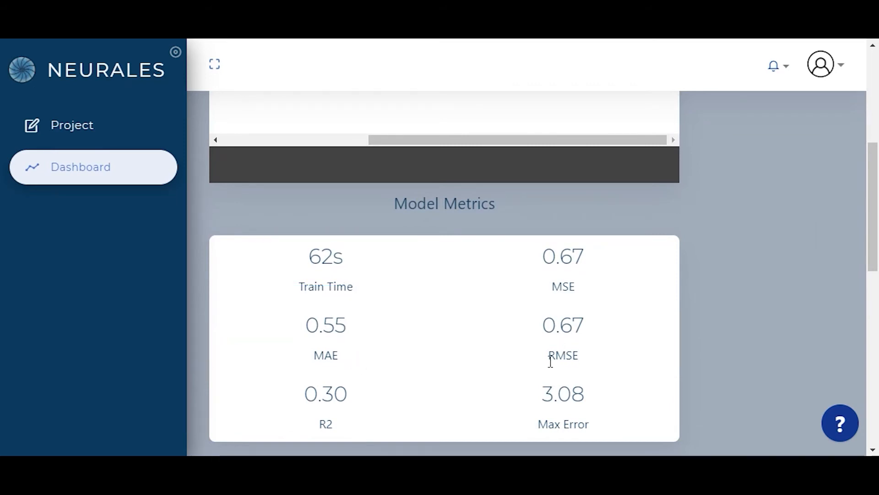
mouse_move(354, 349)
scroll(350, 339, down, 1)
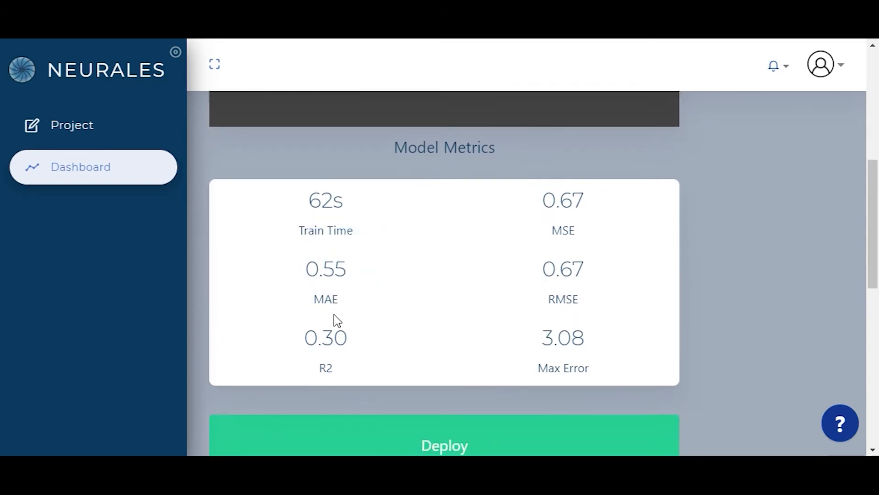
mouse_move(535, 381)
mouse_move(562, 304)
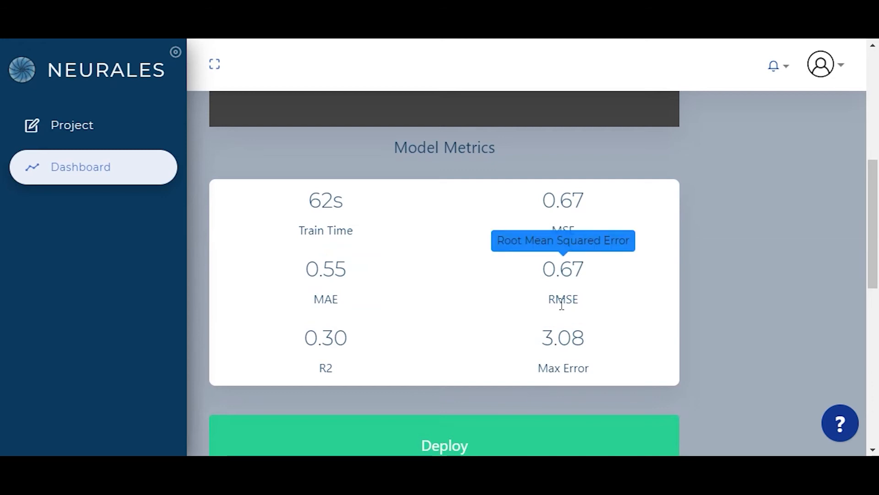
mouse_move(560, 223)
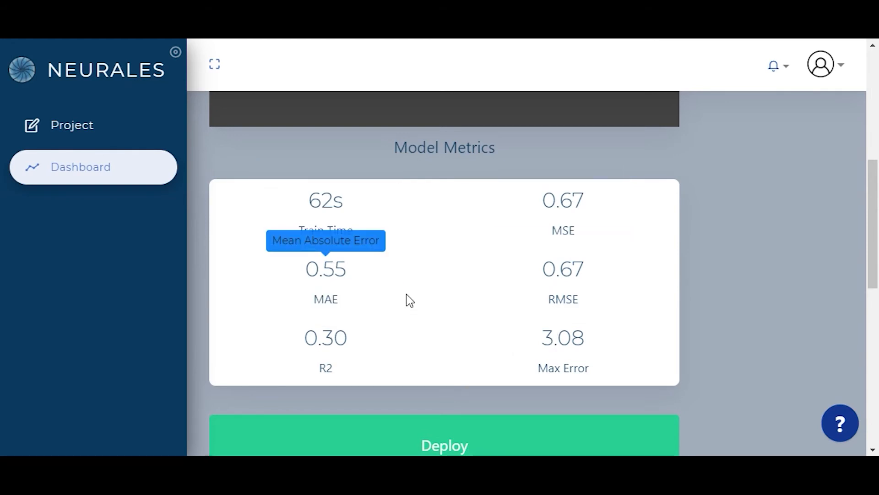
Step: Load the winequality-redpredict file from the Desktop into the Testing Playground to generate predictions
scroll(451, 290, down, 3)
scroll(451, 288, down, 5)
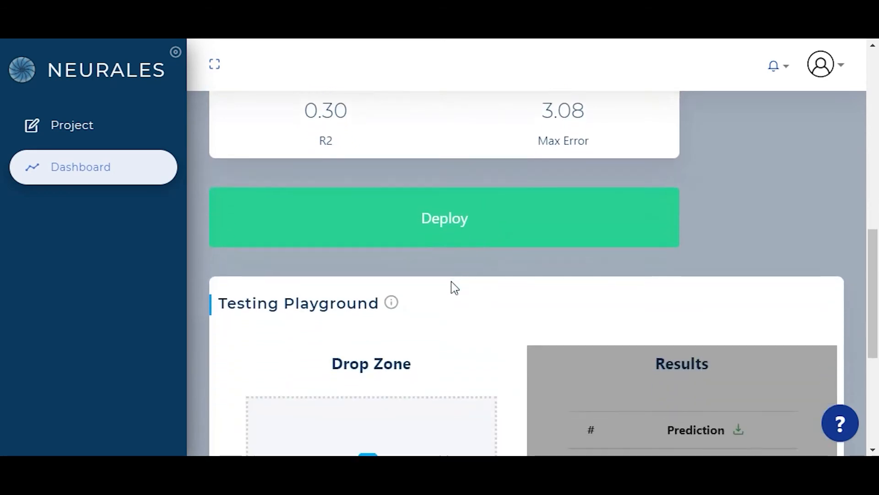
scroll(452, 287, down, 1)
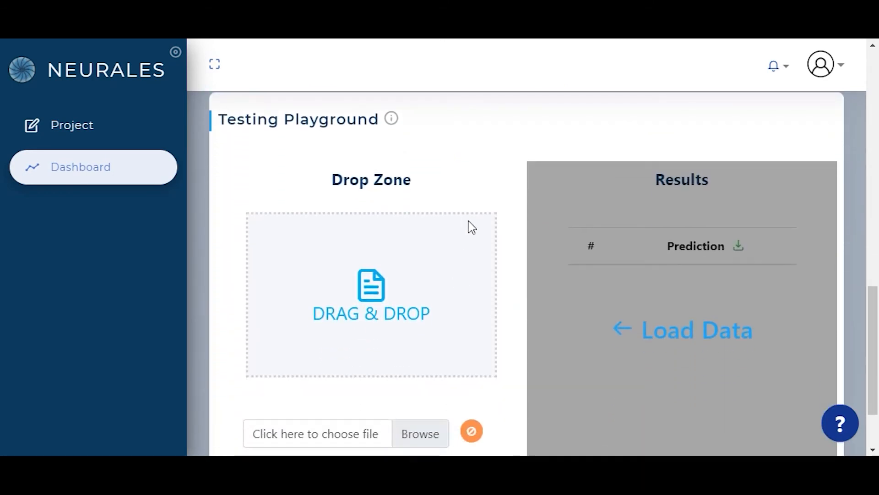
scroll(479, 263, down, 1)
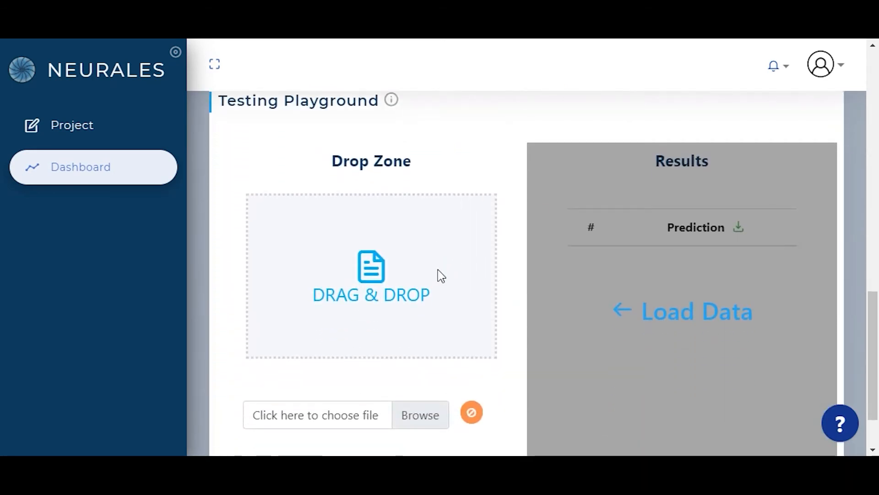
scroll(431, 332, down, 1)
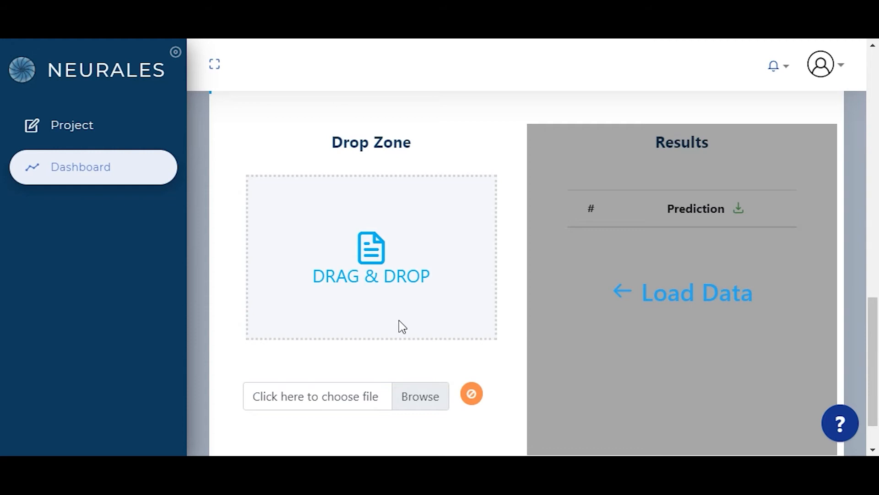
scroll(378, 307, down, 1)
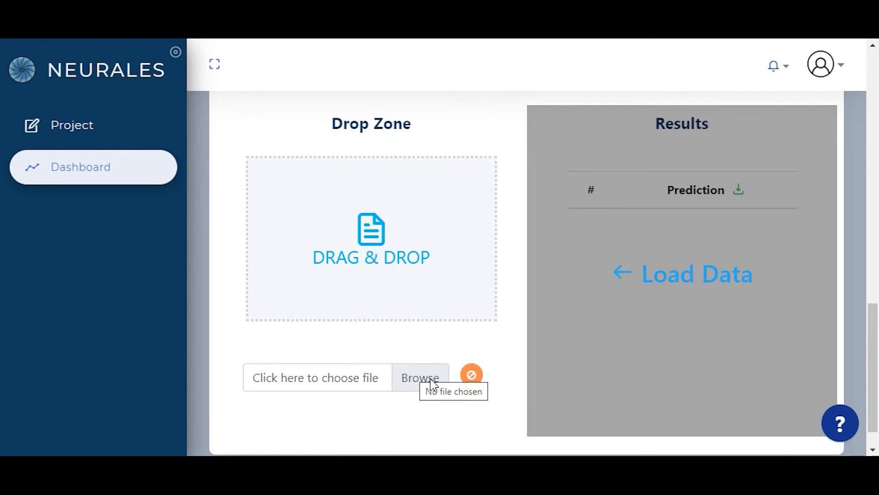
click(432, 384)
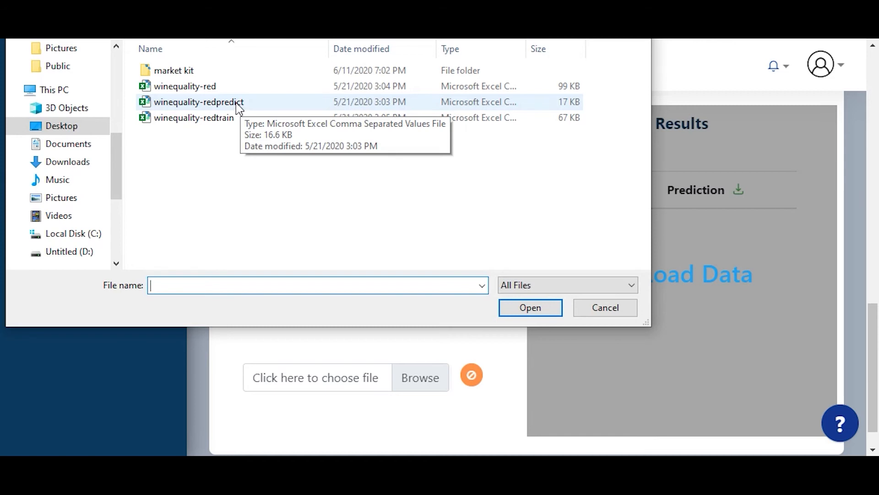
click(206, 101)
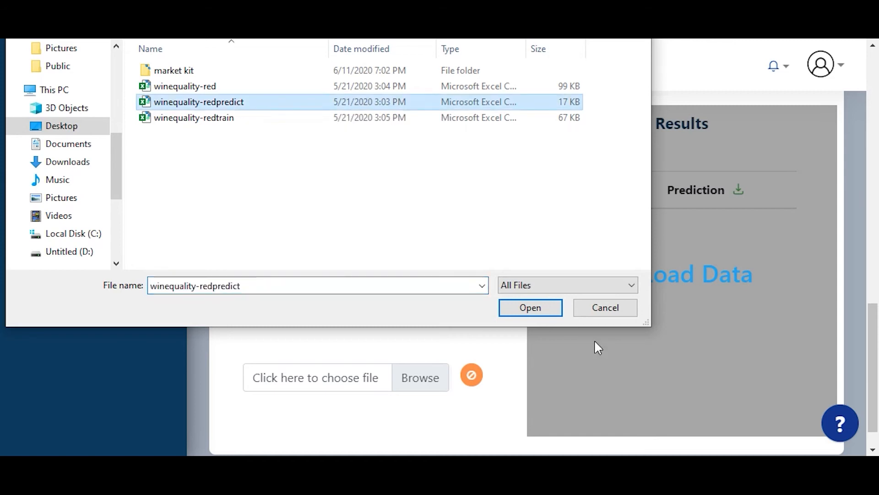
click(529, 309)
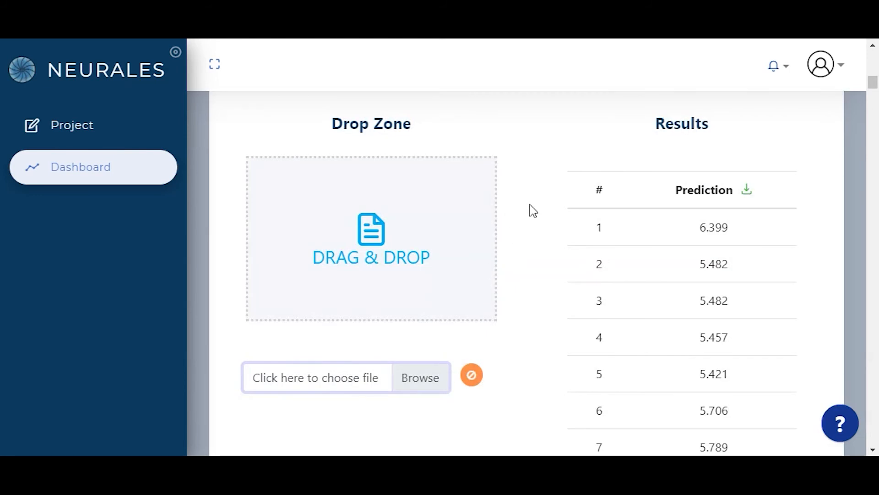
Step: Look through the predicted quality values in the Testing Playground results and return to the first rows
scroll(681, 229, down, 9)
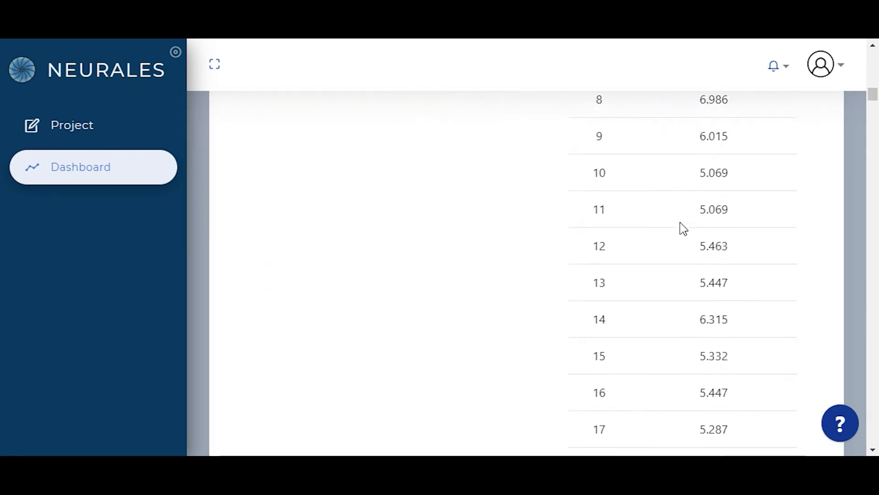
scroll(680, 229, down, 20)
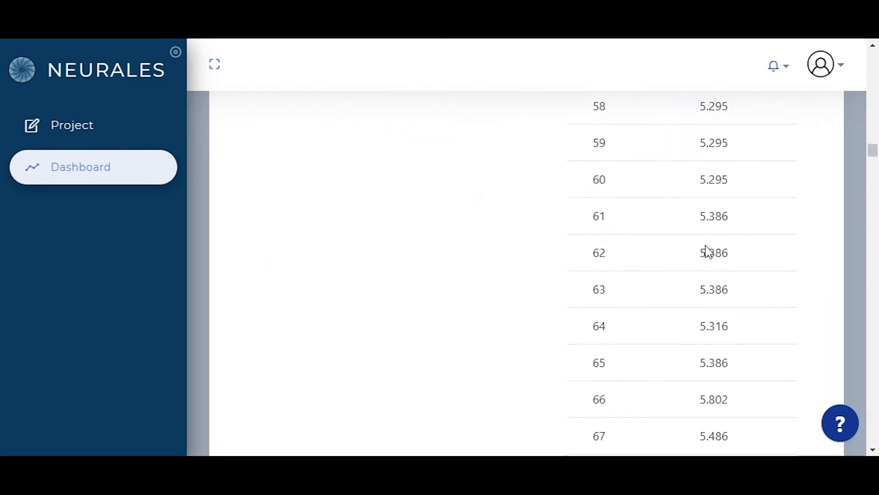
drag(872, 175, 849, 87)
scroll(534, 237, up, 3)
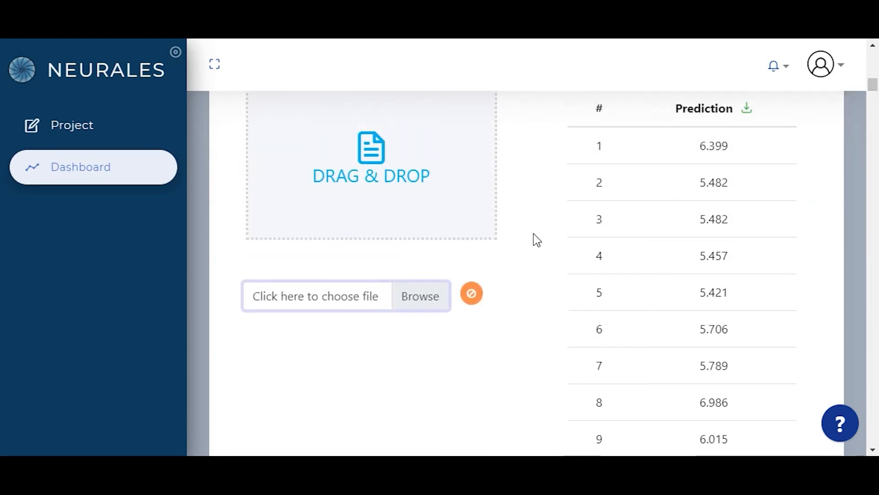
scroll(579, 253, down, 1)
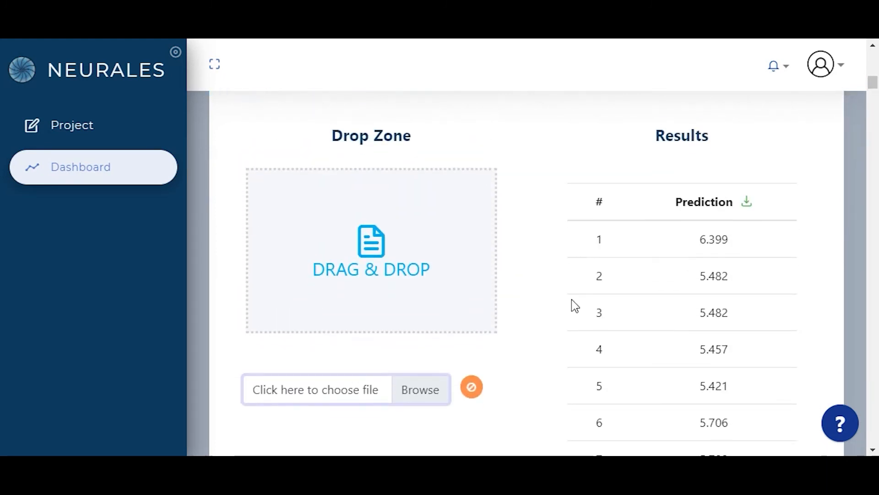
Step: Open the winequality-red-predict file from the red wine data folder in Excel and move its window over the results page
mouse_move(403, 453)
click(208, 447)
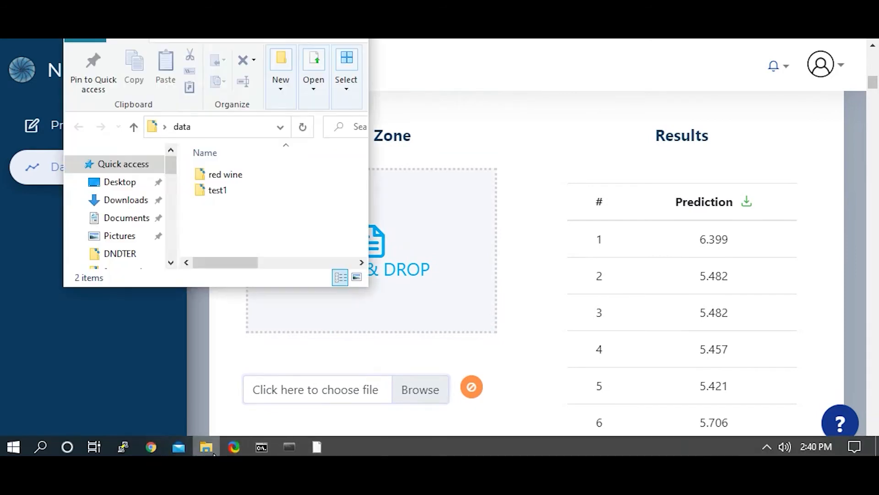
double_click(224, 175)
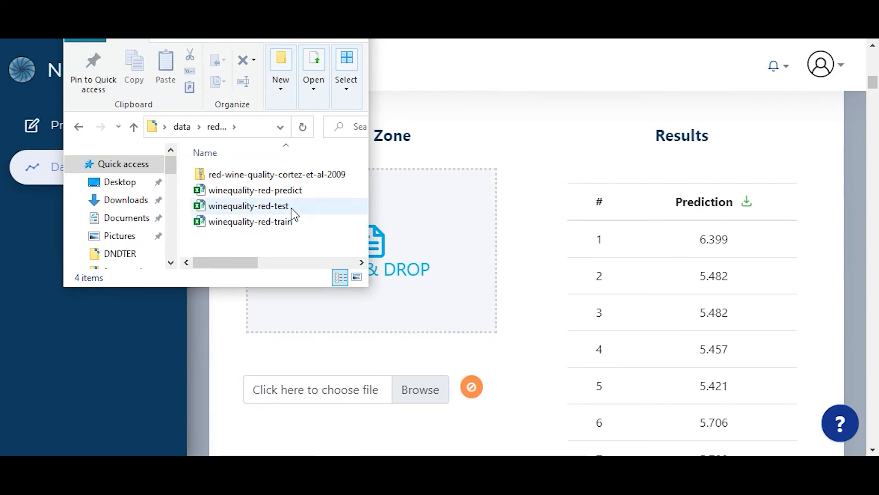
click(291, 192)
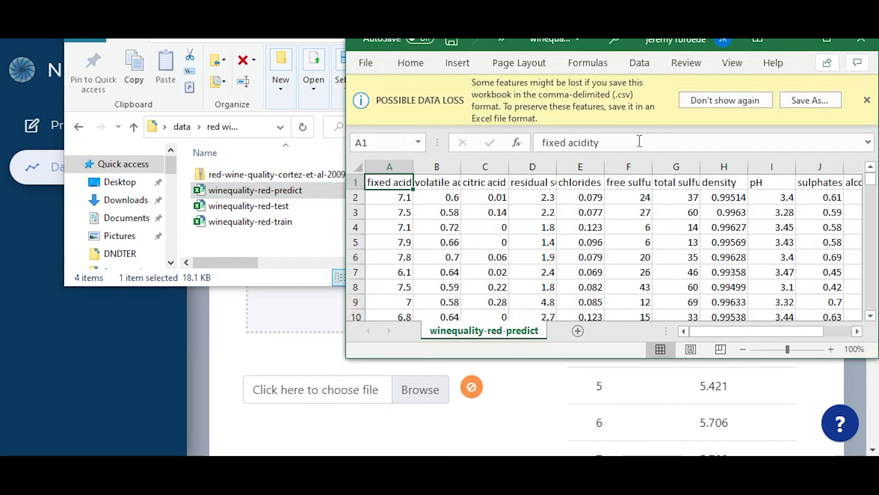
drag(556, 47, 397, 78)
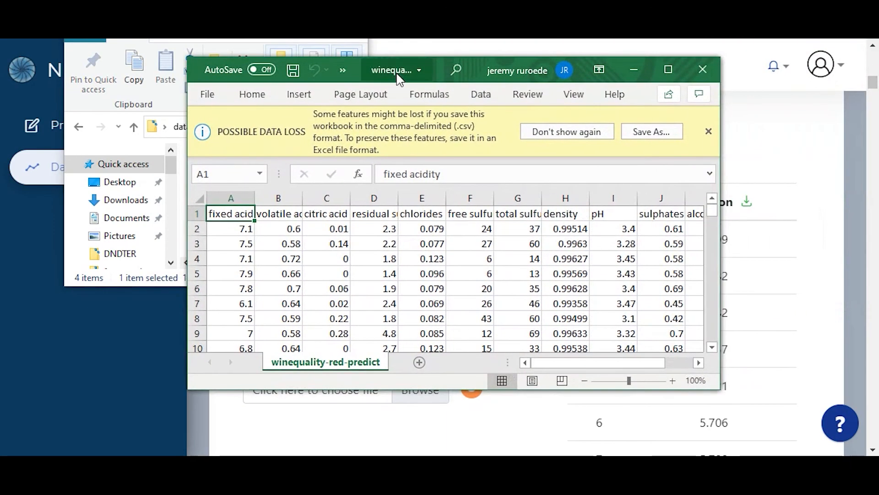
Step: Examine the quality column in the winequality-red-predict workbook, checking its first rows, and close the workbook
drag(604, 362, 636, 361)
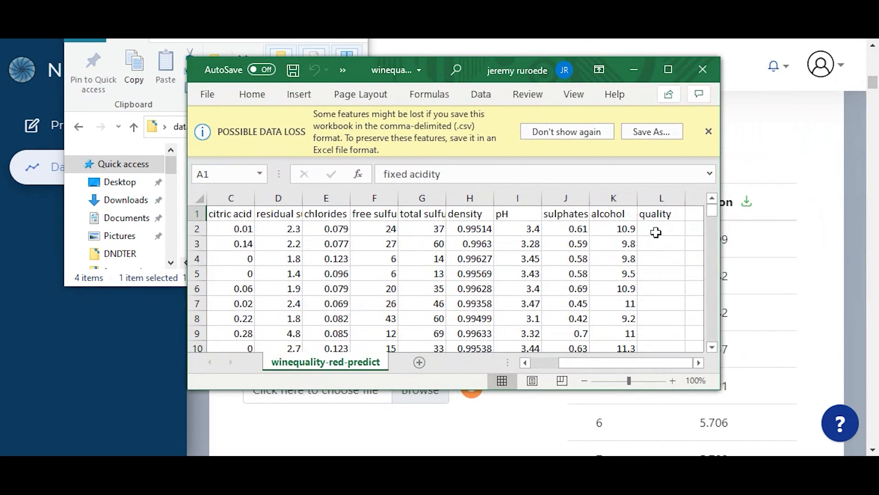
click(655, 230)
key(Down)
key(Down)
key(Down)
key(Down)
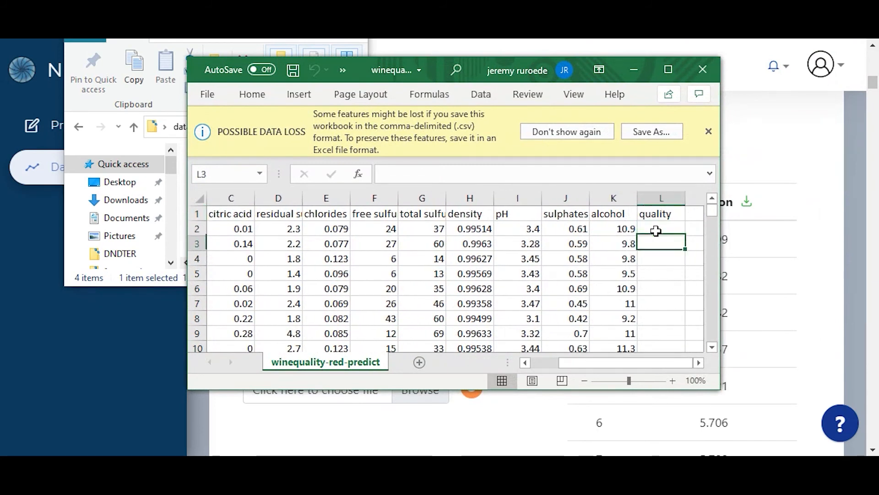
key(Up)
key(Up)
key(Up)
key(Up)
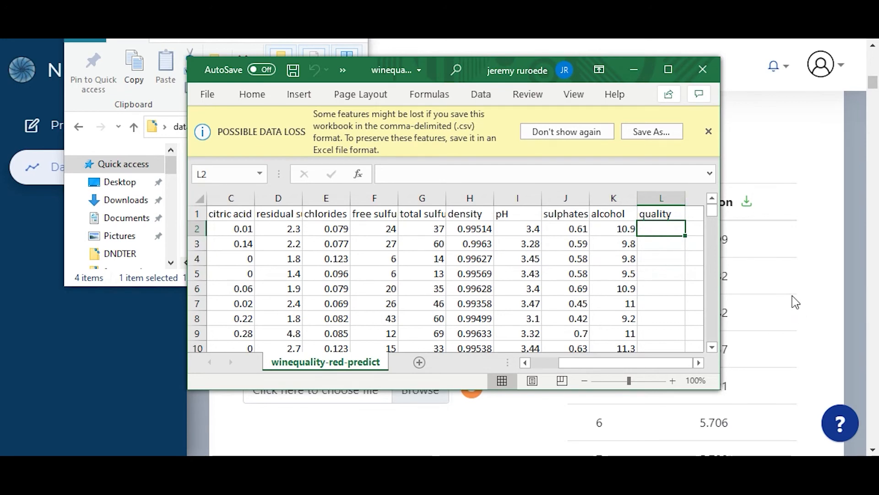
mouse_move(714, 212)
mouse_down()
mouse_move(715, 222)
mouse_move(712, 207)
mouse_up()
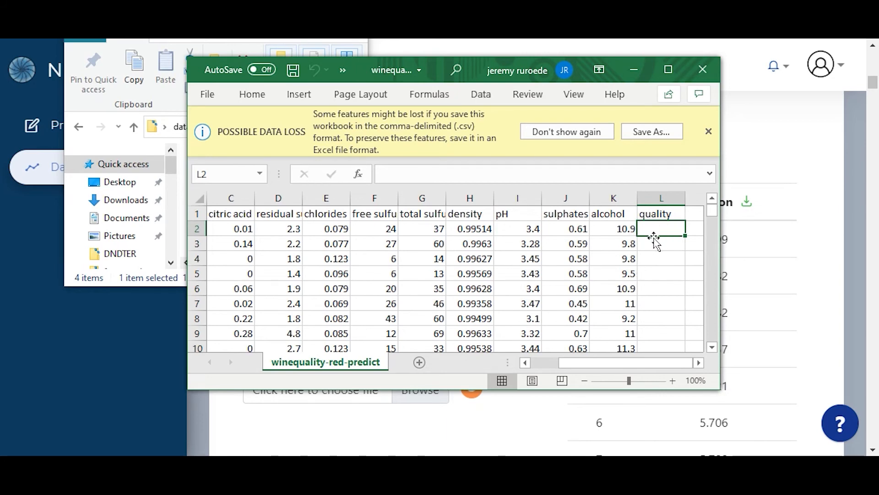
click(703, 69)
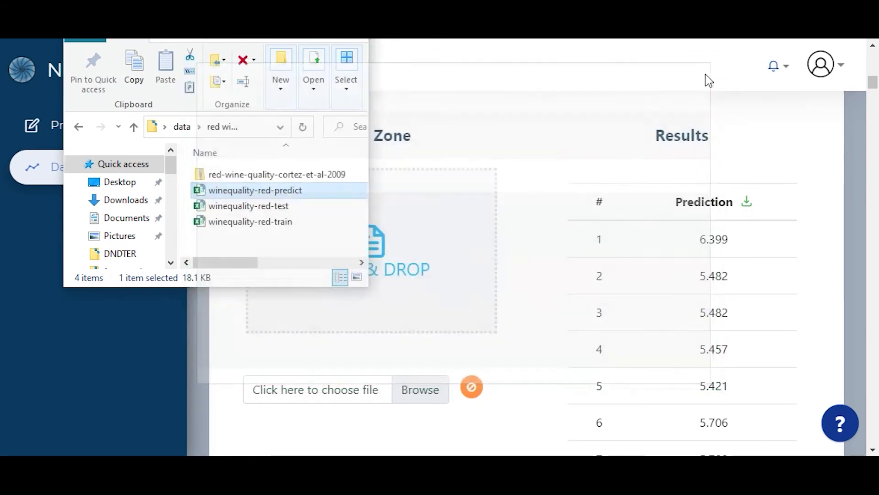
Step: Open the winequality-red-test file at its quality column and place the workbook beside the Testing Playground predictions
double_click(296, 210)
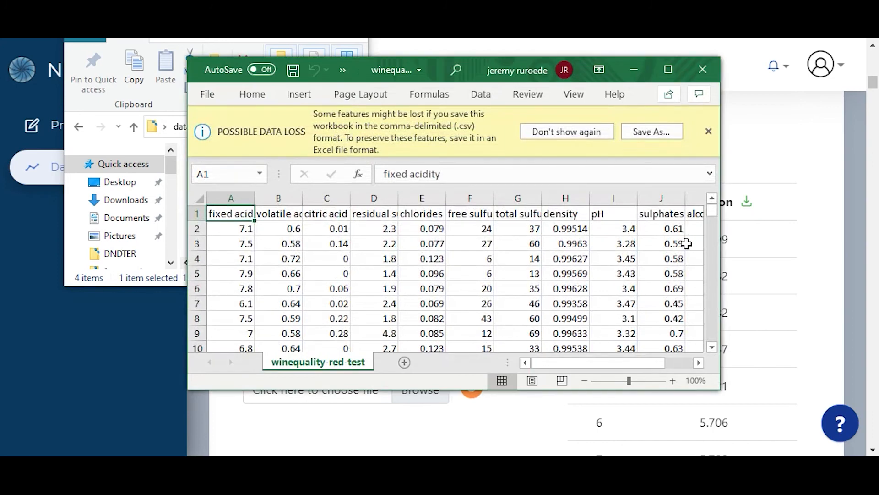
drag(531, 364, 611, 361)
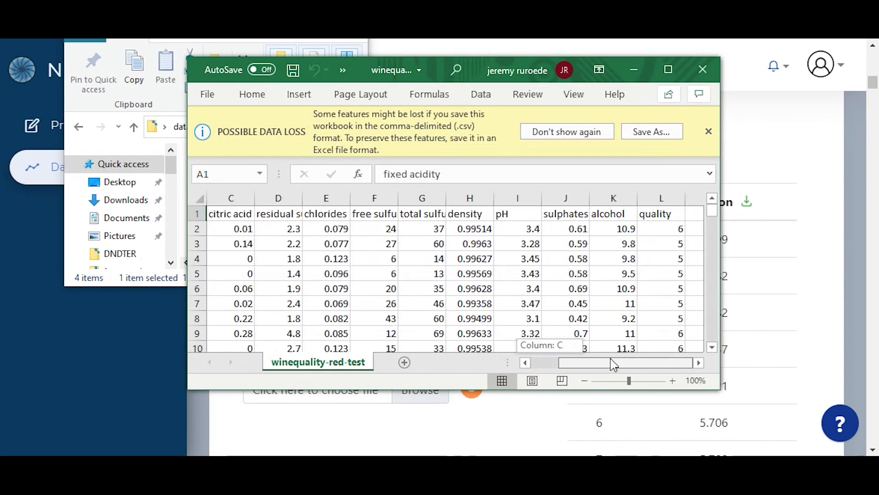
scroll(535, 279, down, 15)
drag(710, 234, 712, 209)
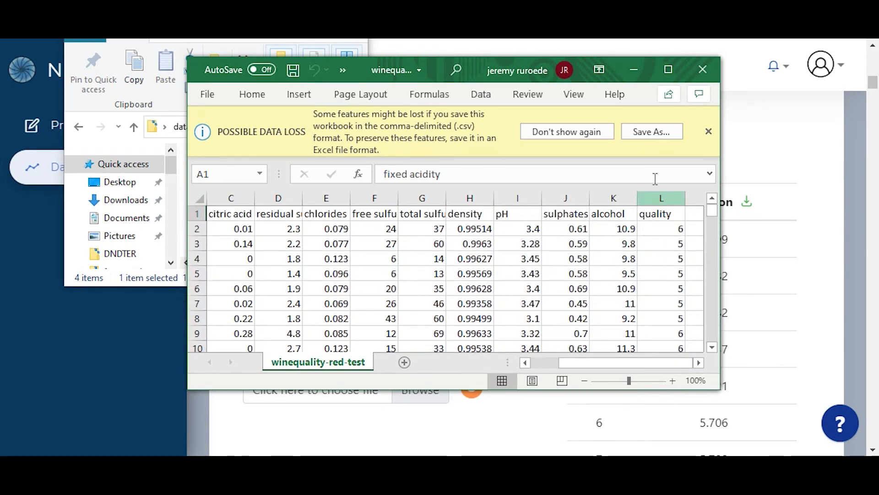
click(673, 232)
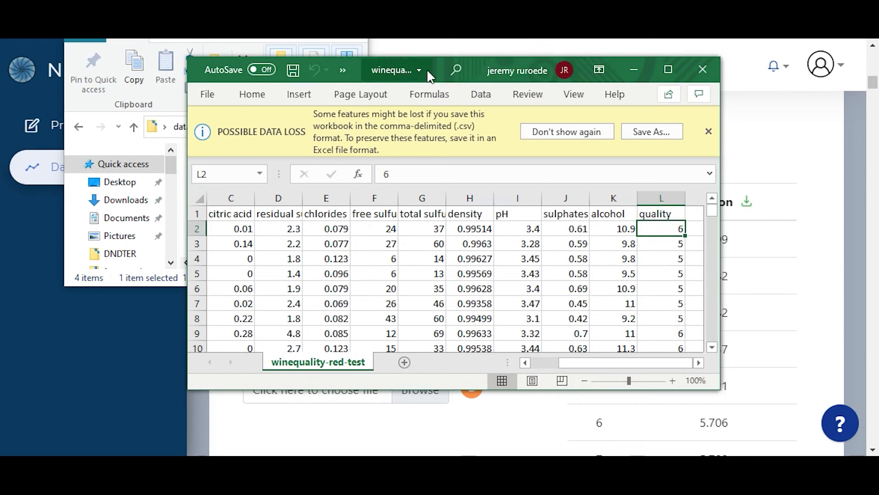
drag(404, 69, 289, 74)
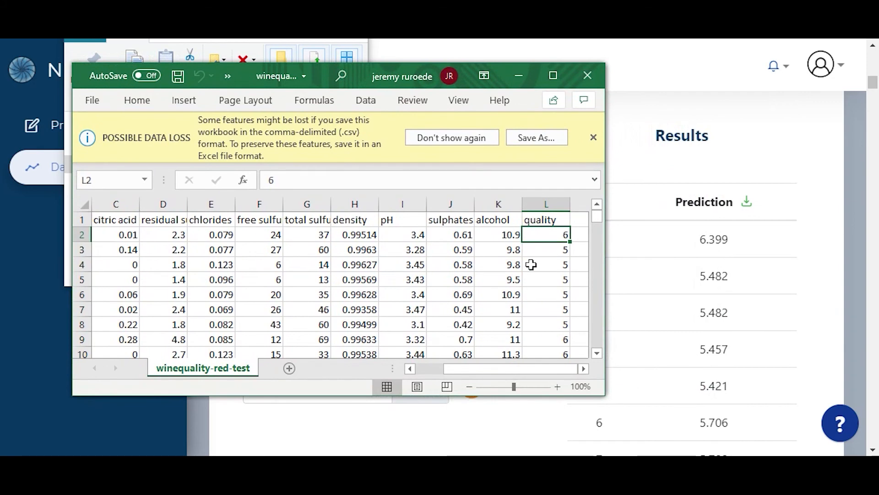
drag(407, 76, 361, 80)
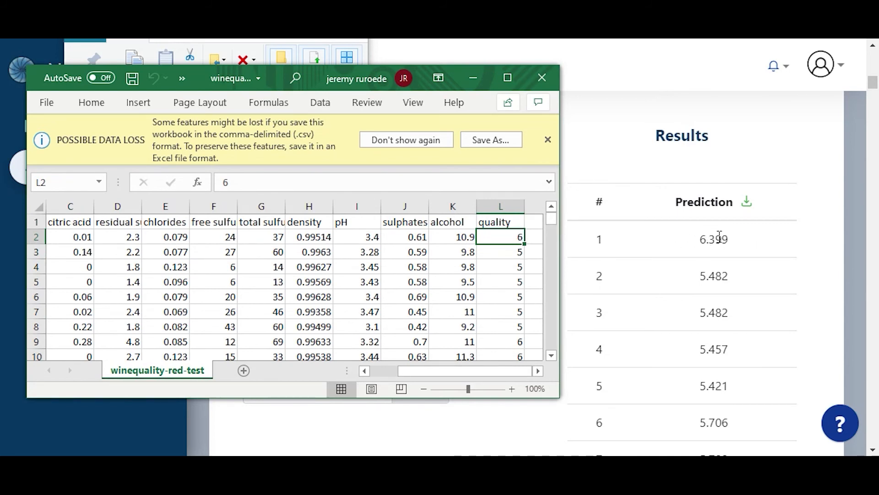
Step: Compare the quality values in rows 3 to 9 of the test workbook with the corresponding model predictions
click(519, 247)
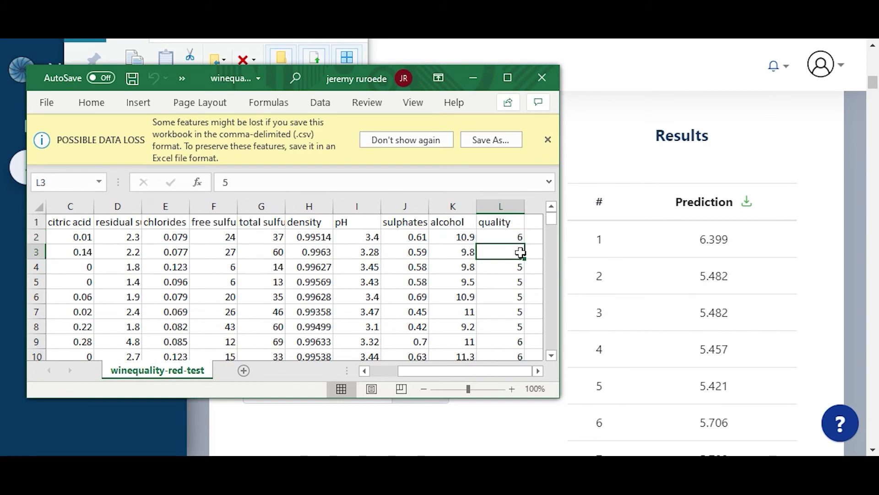
scroll(709, 314, down, 1)
key(Down)
key(Down)
key(Down)
key(Down)
key(Down)
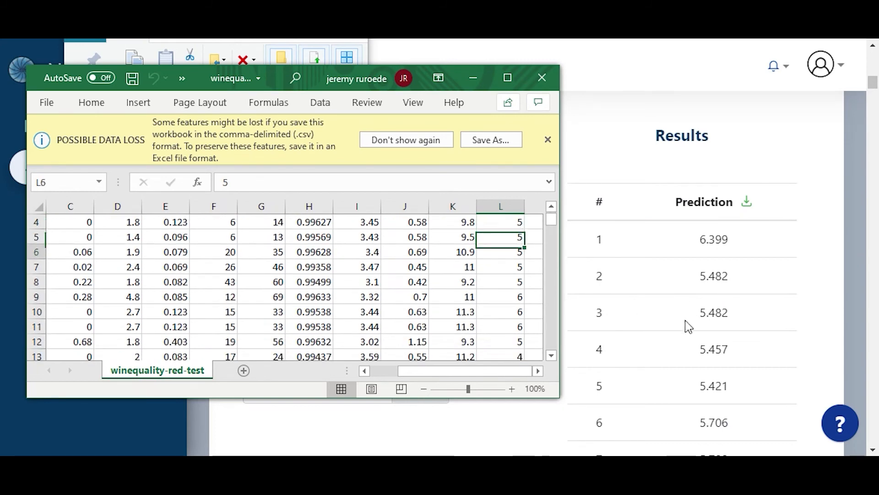
scroll(700, 330, down, 1)
key(Down)
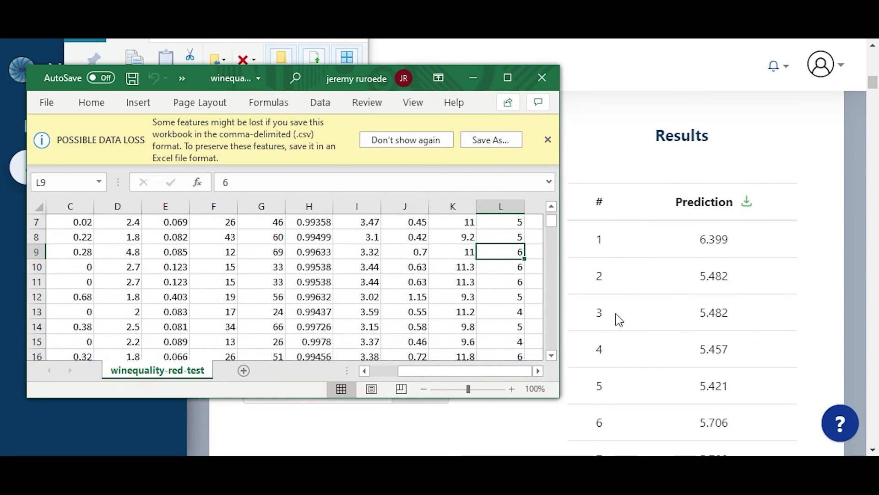
Step: Show predictions 3 to 12 in the Testing Playground results and bring the winequality-red-test workbook back beside them
click(857, 225)
scroll(709, 256, down, 1)
scroll(710, 256, down, 4)
scroll(710, 256, up, 2)
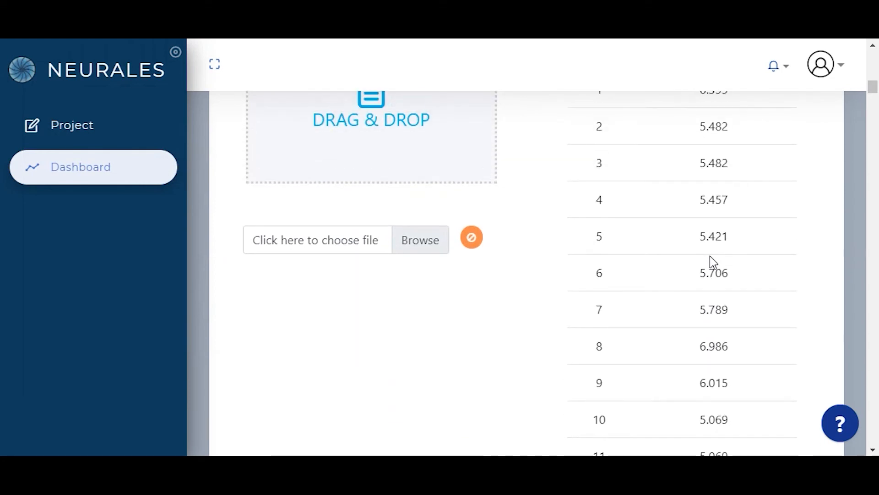
scroll(675, 292, down, 2)
click(151, 445)
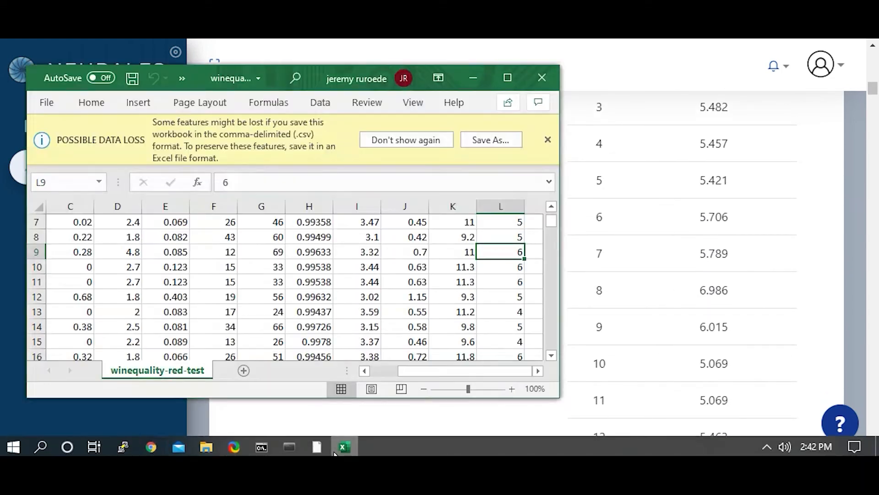
Step: Compare the test workbook's quality values from row 9 onward with the matching predictions, and close the workbook
click(513, 267)
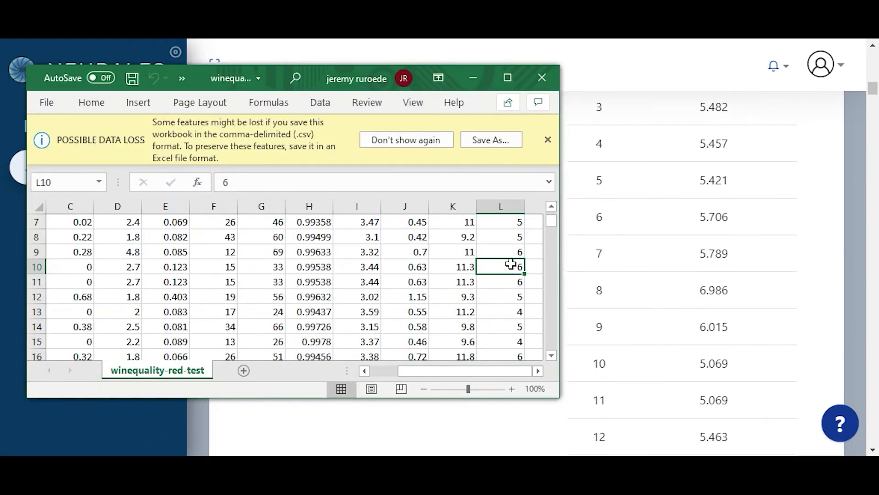
click(511, 252)
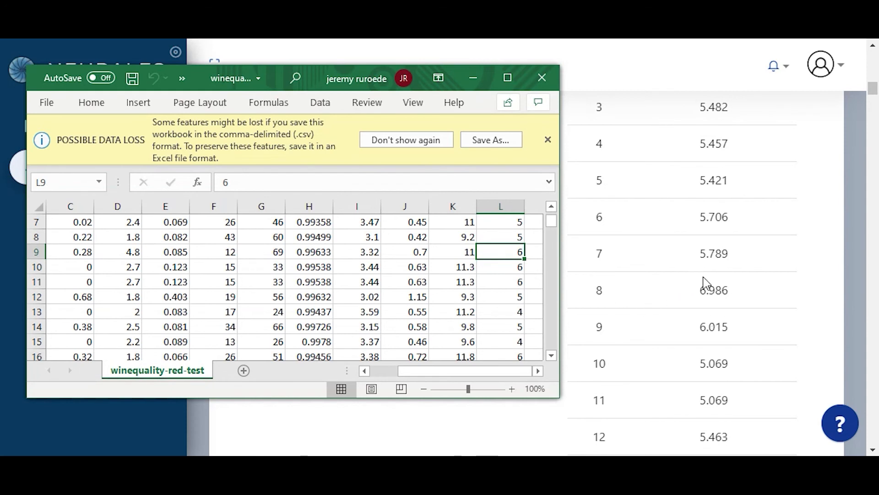
key(Down)
key(Down)
key(Down)
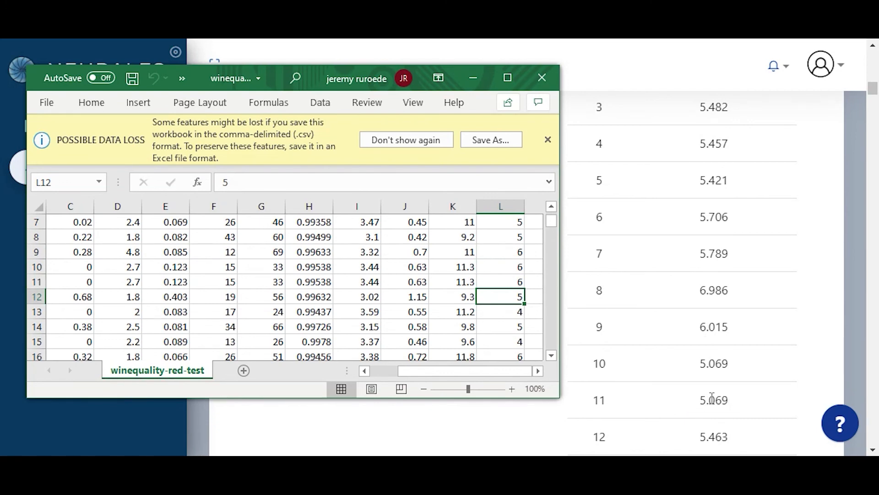
drag(552, 224, 551, 229)
scroll(689, 337, down, 1)
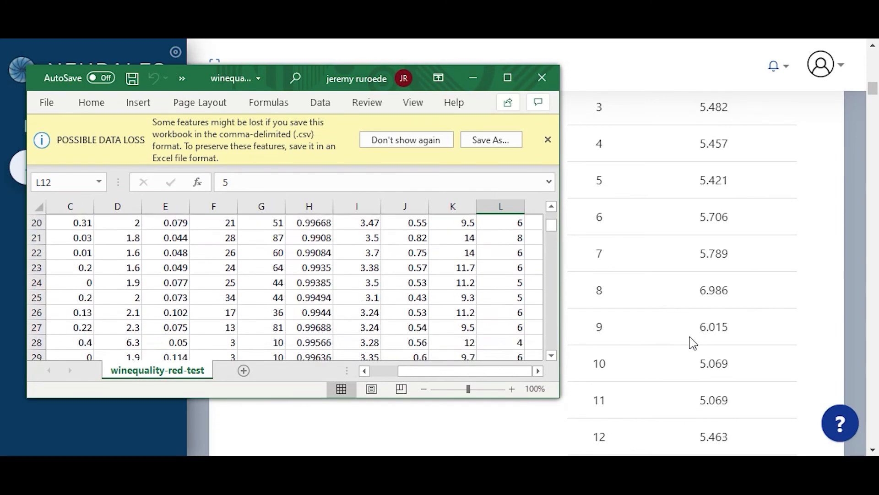
click(541, 79)
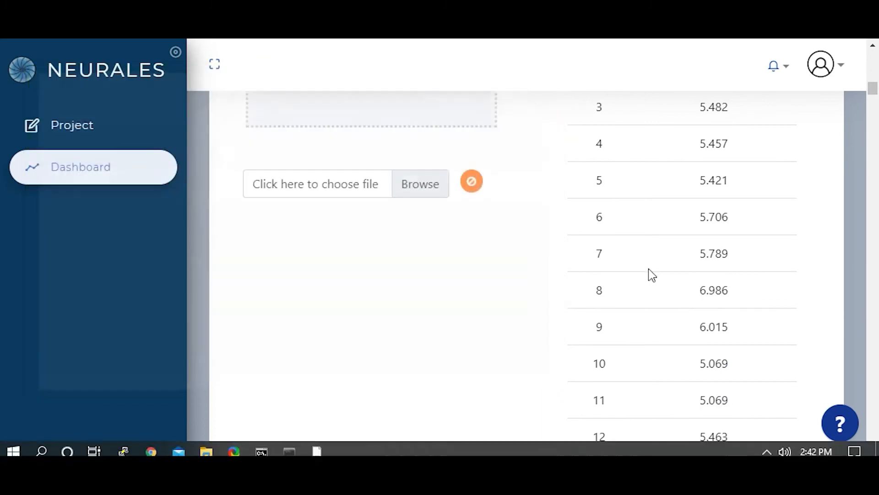
Step: Review the first predictions in the Testing Playground, highlighting prediction 1, and check them against the mean squared error in Model Metrics
scroll(675, 260, up, 5)
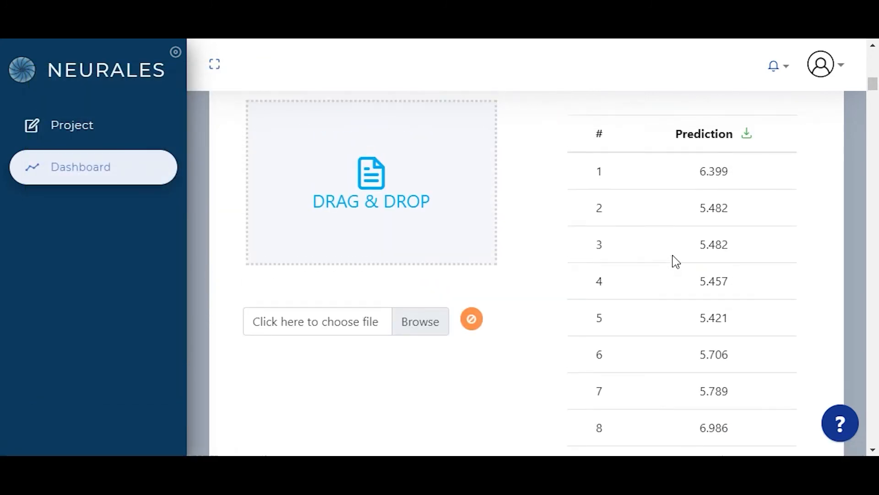
scroll(631, 267, down, 1)
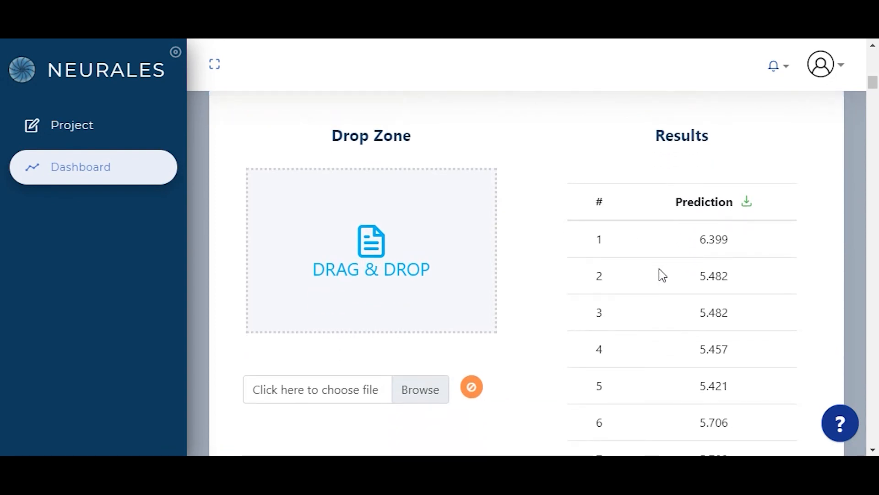
scroll(669, 271, down, 1)
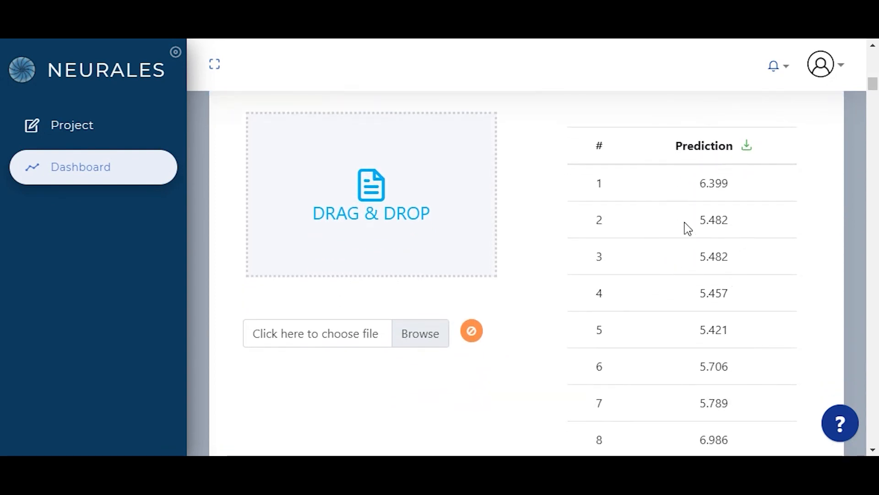
drag(708, 184, 733, 184)
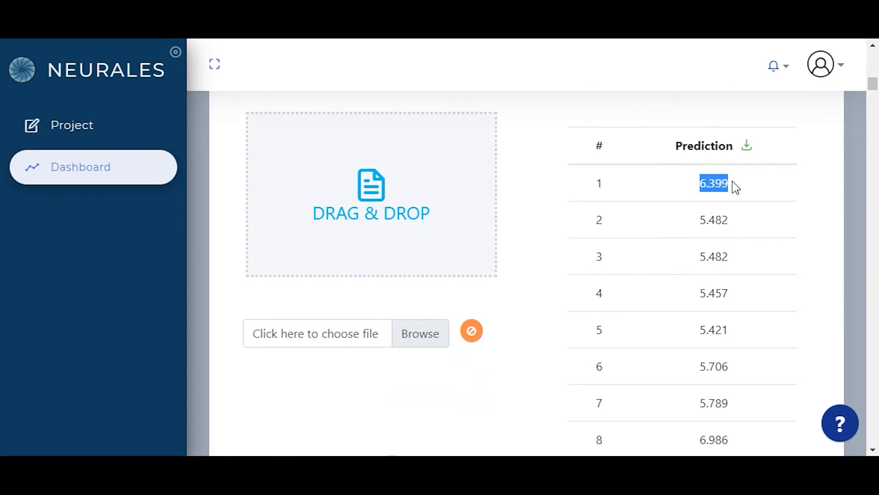
click(632, 265)
scroll(648, 284, up, 10)
scroll(646, 289, up, 4)
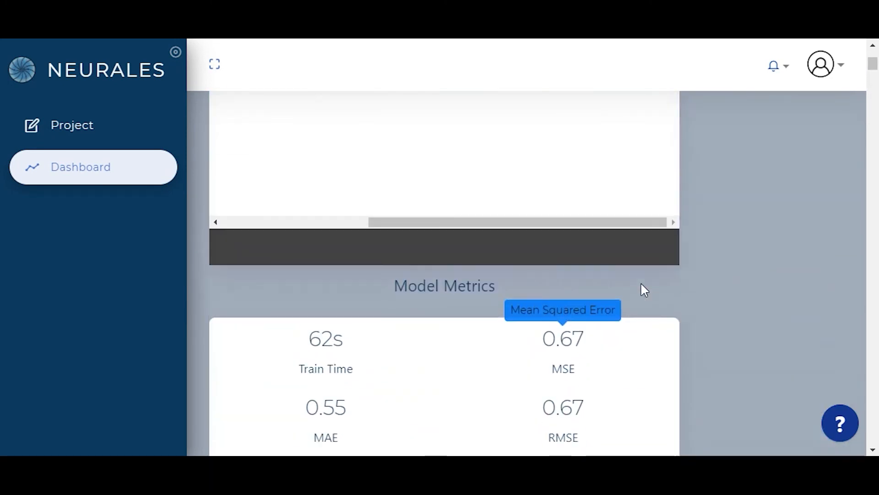
scroll(584, 265, down, 5)
scroll(586, 262, down, 8)
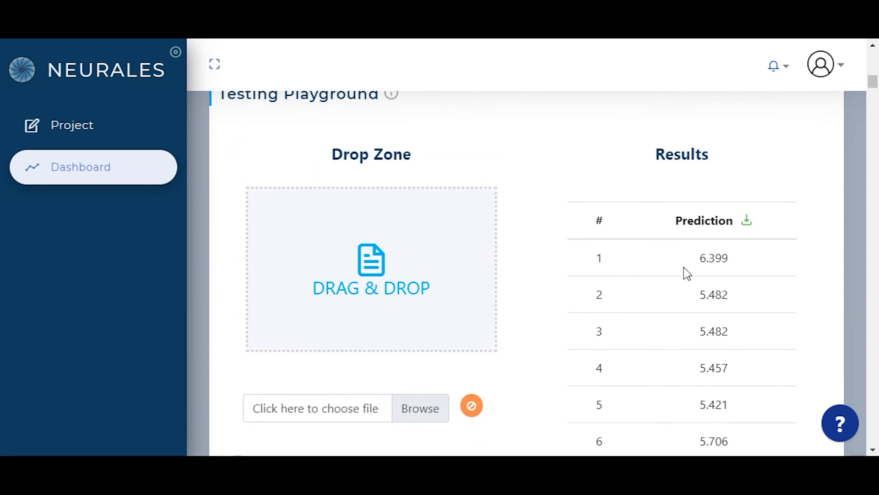
Step: Review the complete Model Metrics summary and the Deploy option located above the Testing Playground
scroll(684, 268, up, 1)
scroll(679, 257, up, 1)
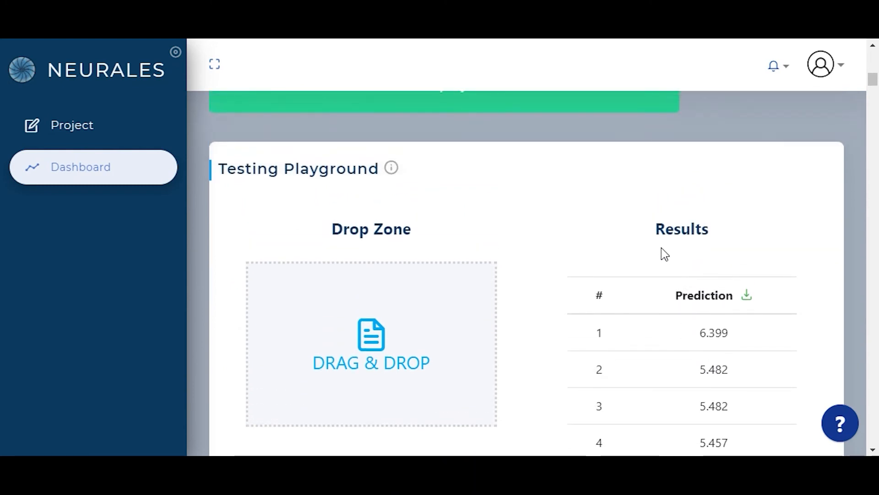
scroll(613, 229, up, 2)
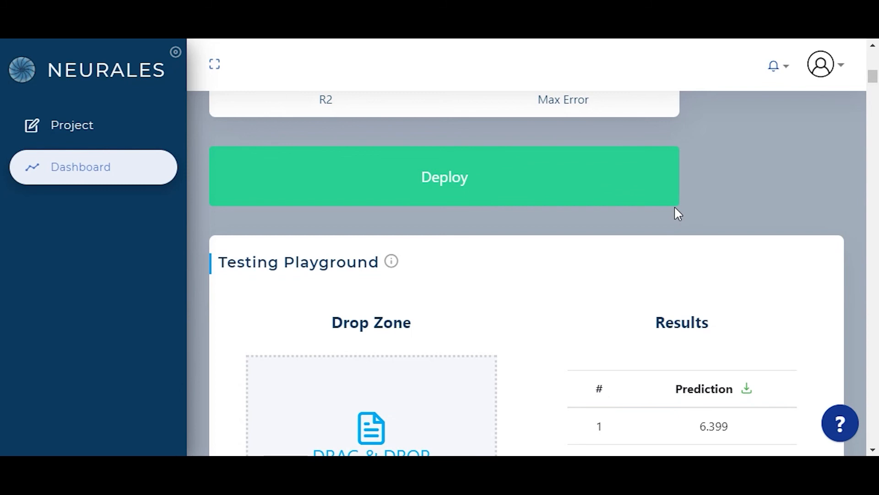
scroll(751, 227, up, 5)
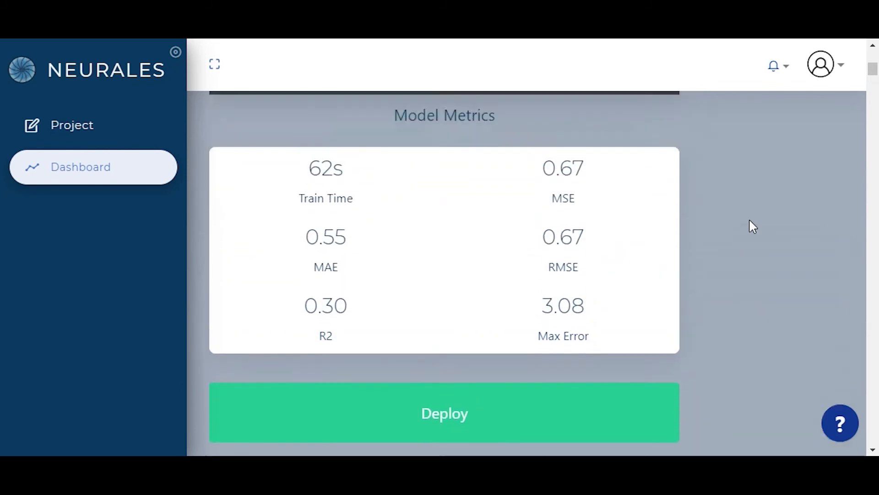
scroll(748, 215, down, 3)
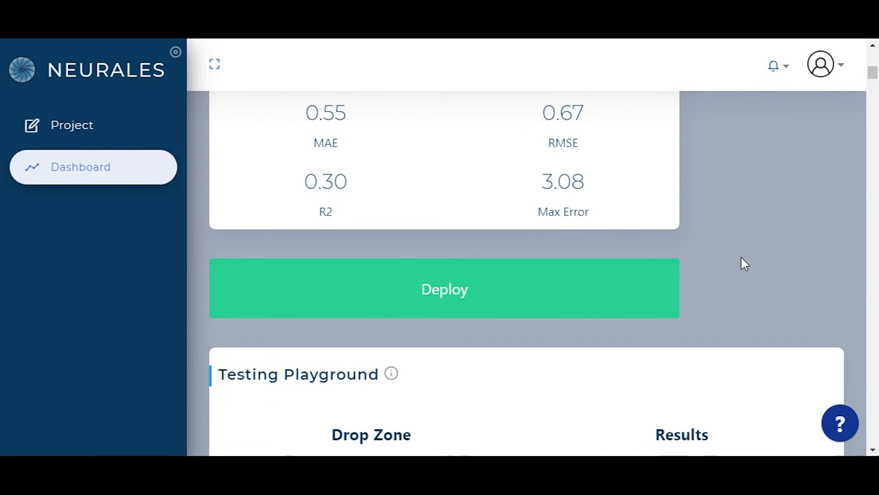
Step: Review the first predictions in the Testing Playground and return to the Deploy option below Model Metrics
scroll(742, 261, down, 3)
scroll(744, 264, up, 2)
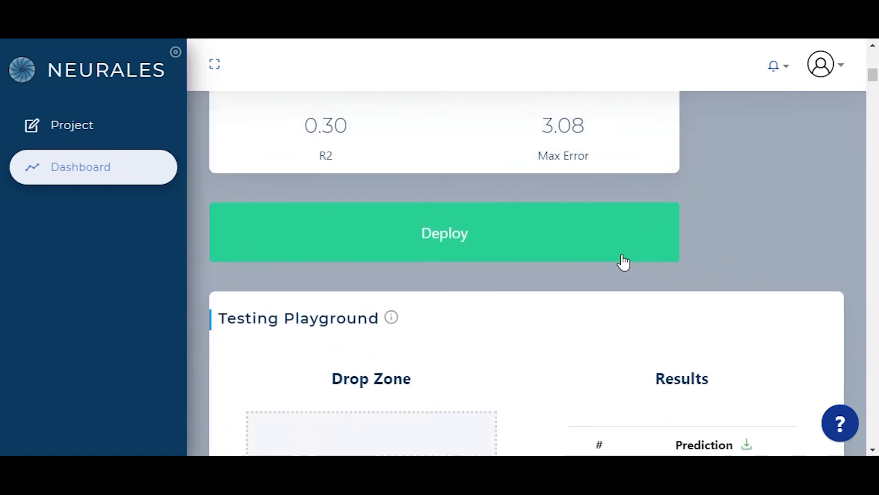
scroll(736, 276, down, 2)
scroll(738, 308, down, 2)
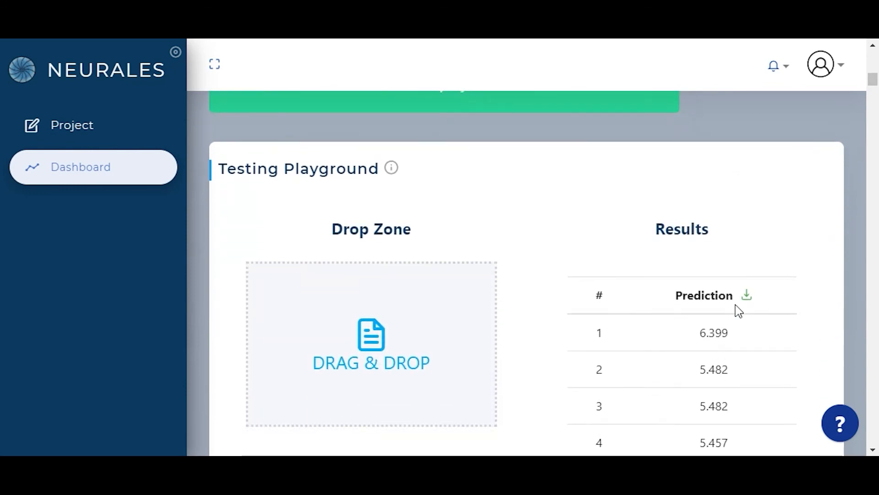
scroll(716, 310, up, 3)
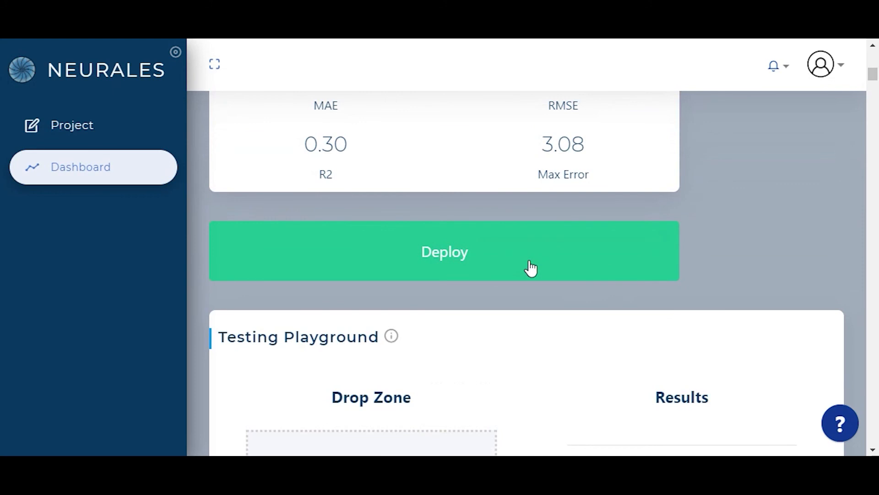
scroll(685, 287, down, 5)
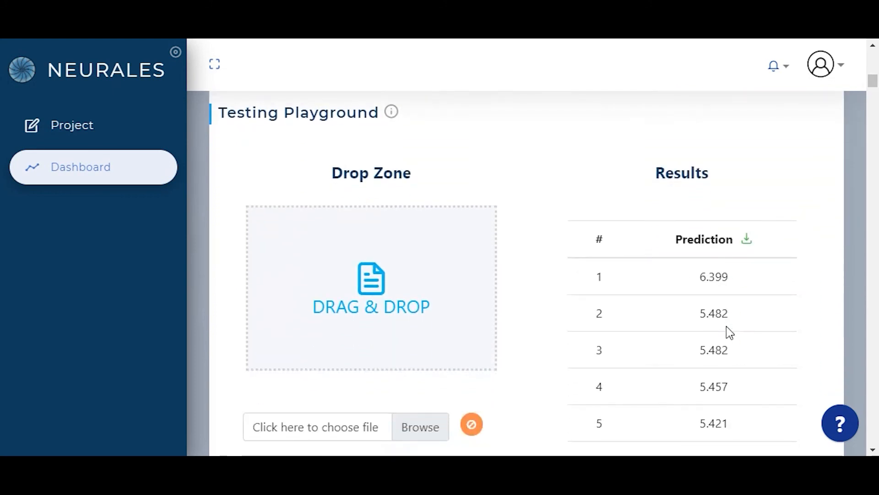
scroll(726, 326, down, 1)
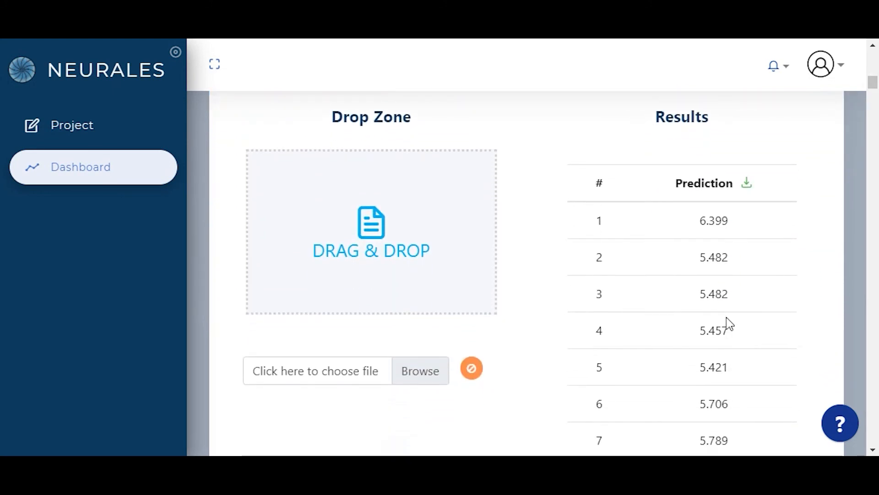
scroll(728, 323, up, 5)
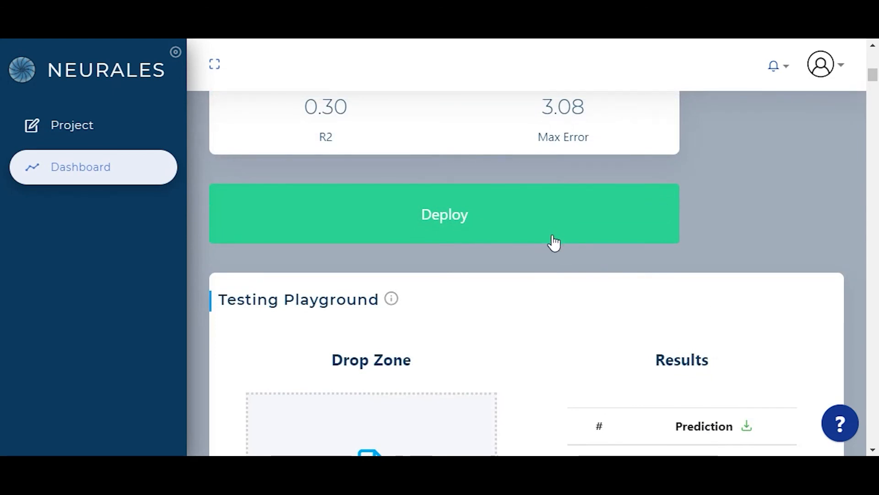
scroll(736, 245, down, 2)
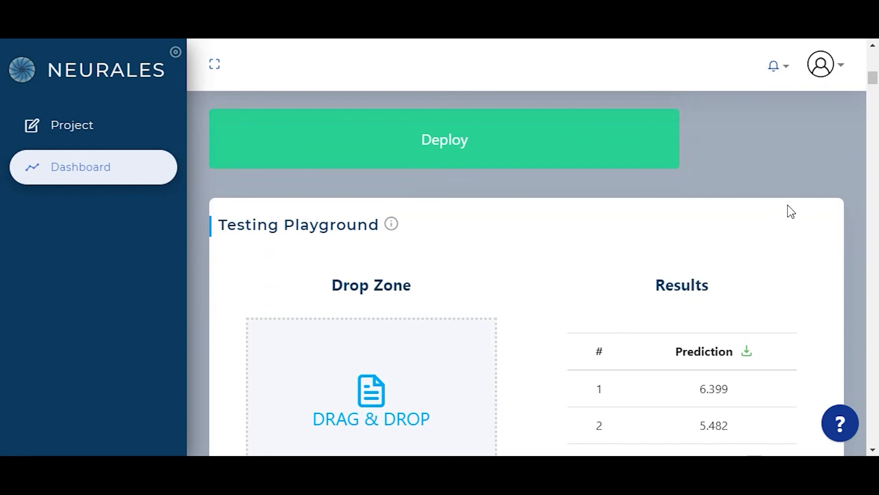
scroll(717, 183, up, 3)
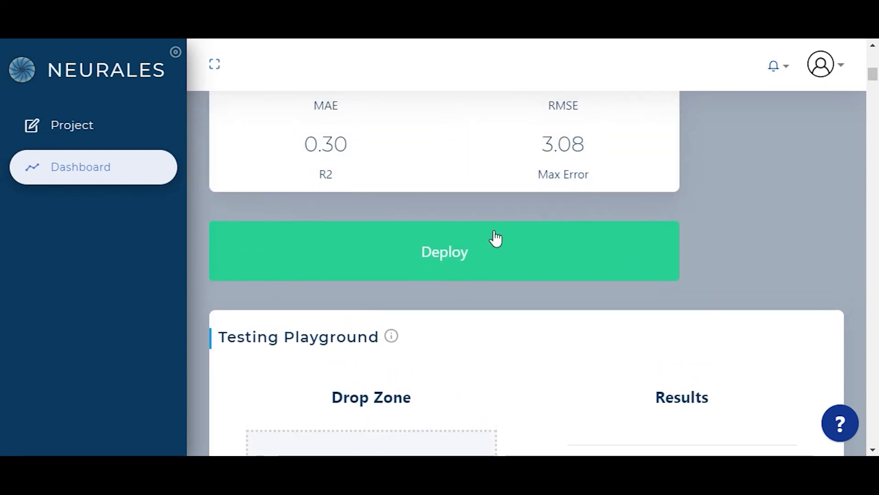
Step: Deploy the trained wine quality model and check its deployment job in the notifications
click(470, 245)
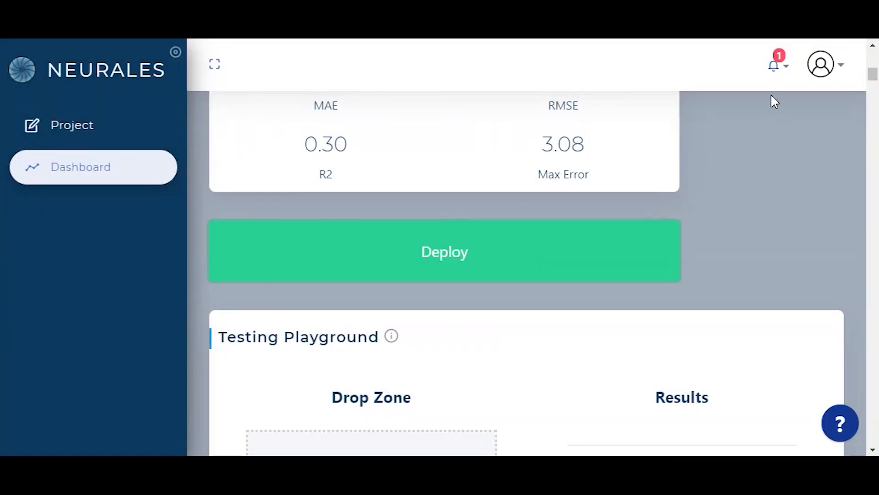
click(775, 67)
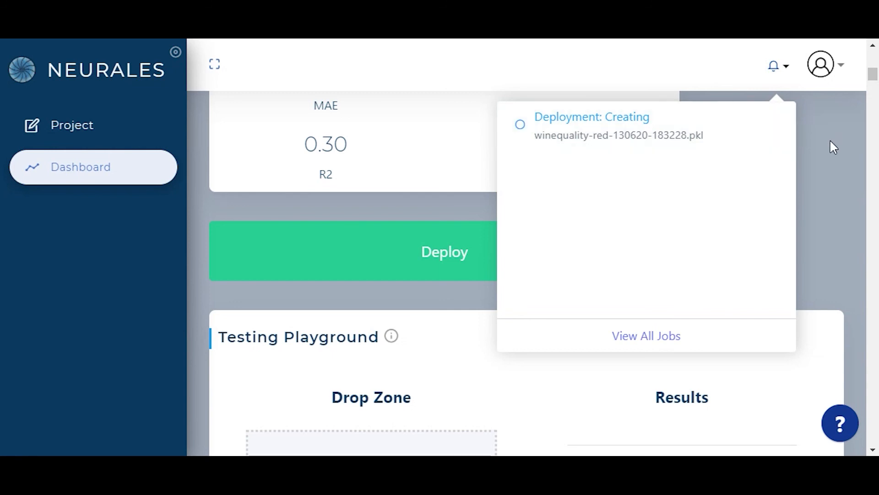
click(775, 68)
Step: Look over Model Metrics, return to the Model Management table, and refresh the deployment's status
scroll(772, 186, up, 10)
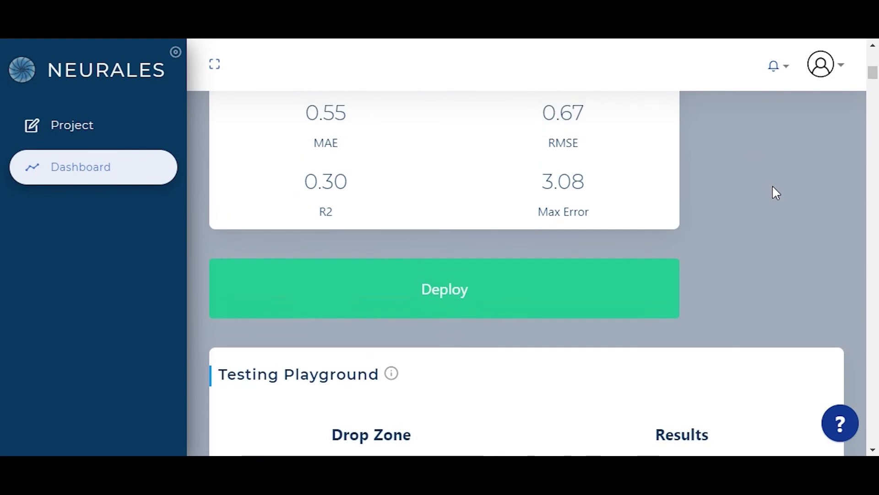
scroll(773, 187, down, 10)
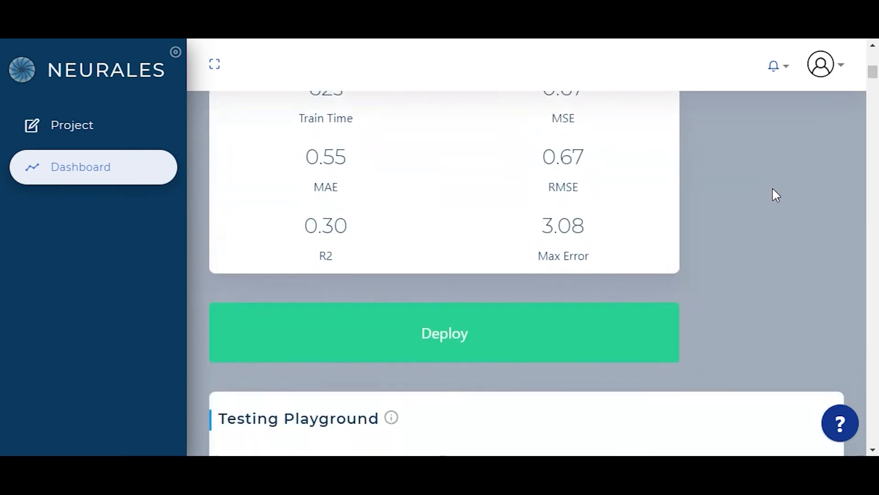
scroll(777, 196, up, 2)
scroll(777, 197, down, 1)
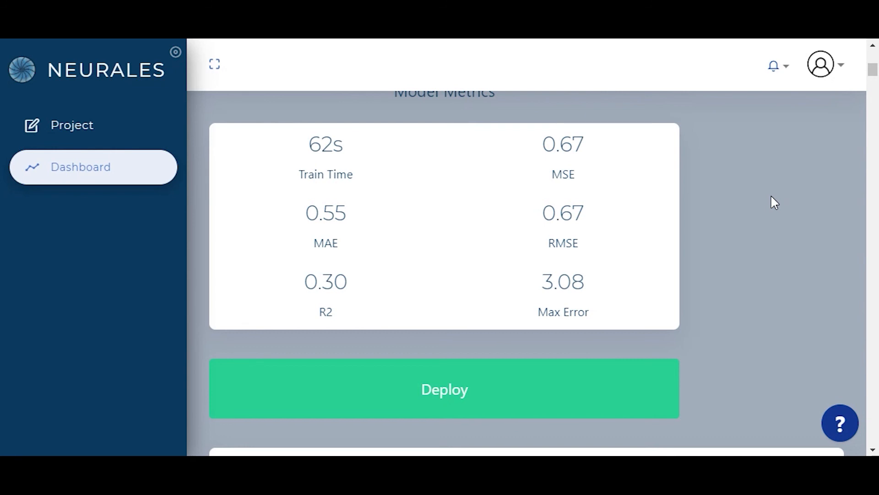
scroll(666, 260, up, 10)
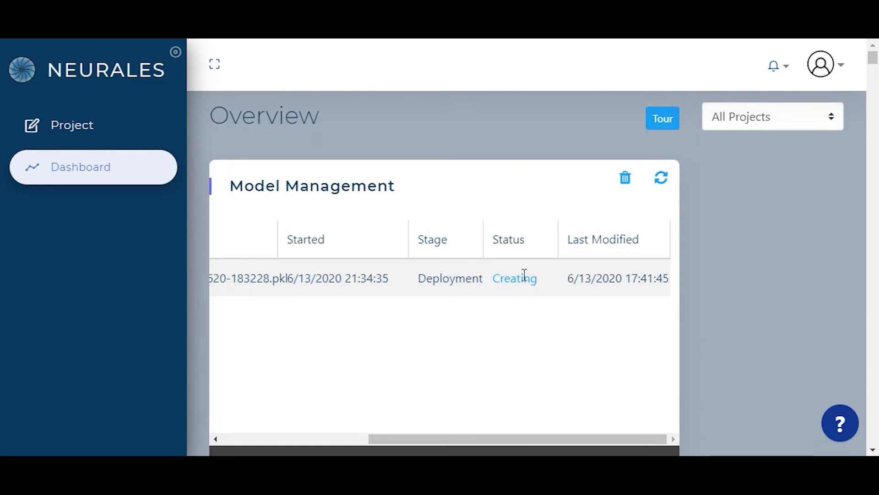
click(662, 177)
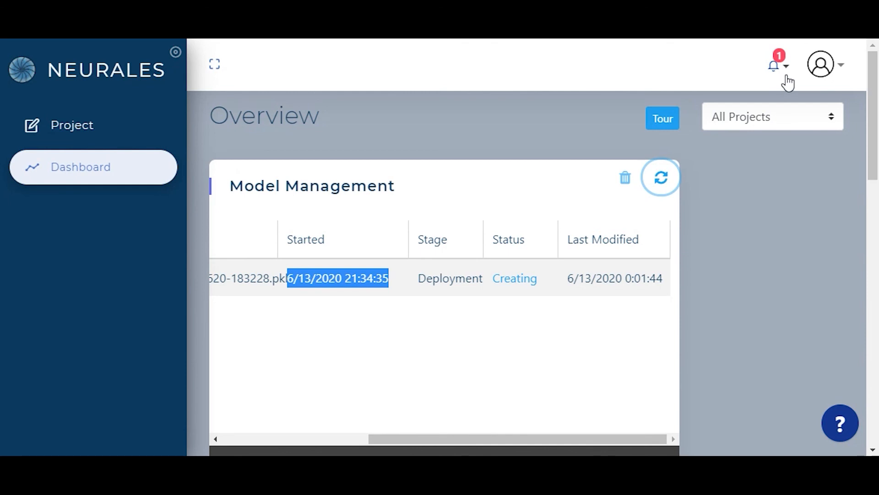
Step: Check the new deployment notification, dismiss it, and refresh the Model Management table again
click(777, 65)
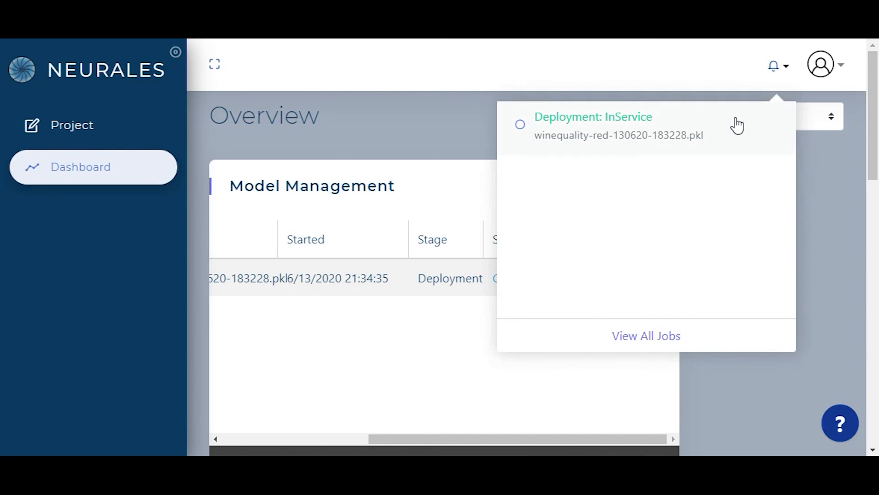
click(479, 128)
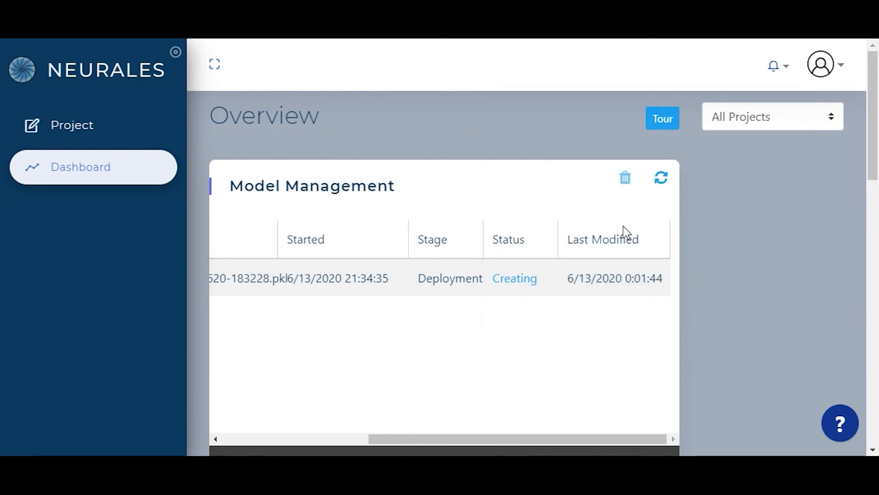
click(664, 182)
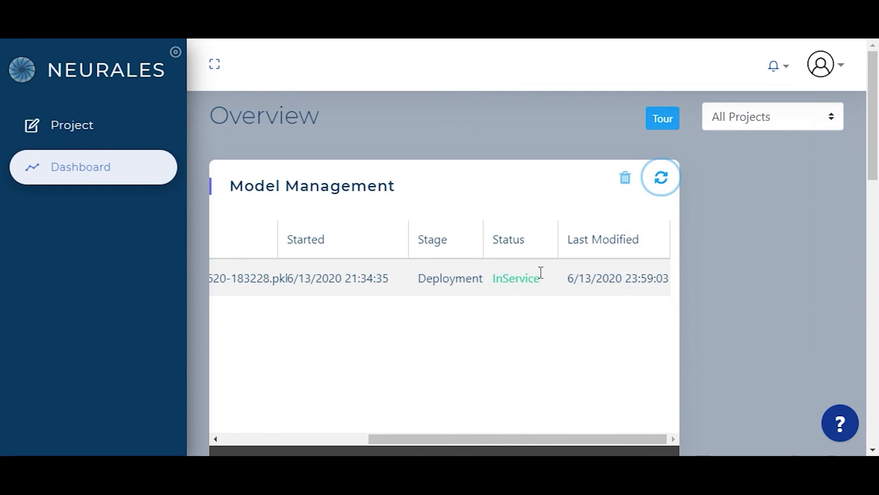
Step: Select the Wine Quality Demo model in Model Management and show its endpoint options below Model Metrics
scroll(699, 270, down, 10)
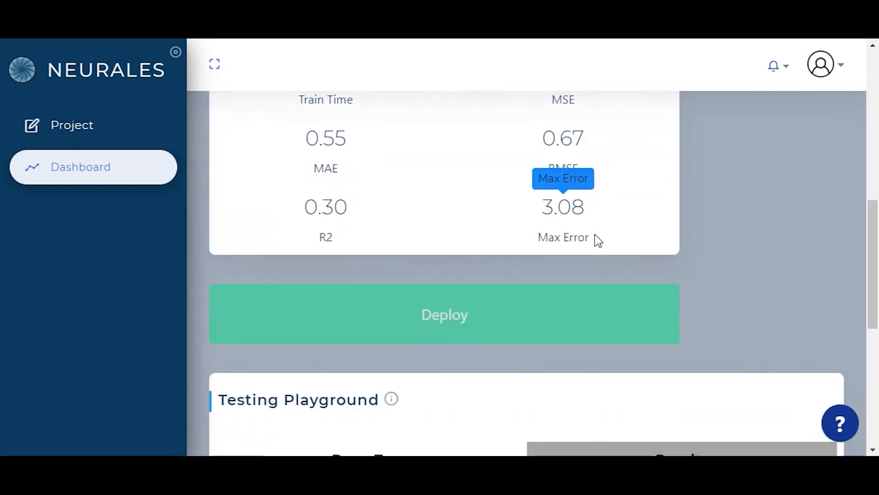
scroll(694, 269, down, 8)
scroll(699, 266, up, 4)
scroll(699, 265, up, 6)
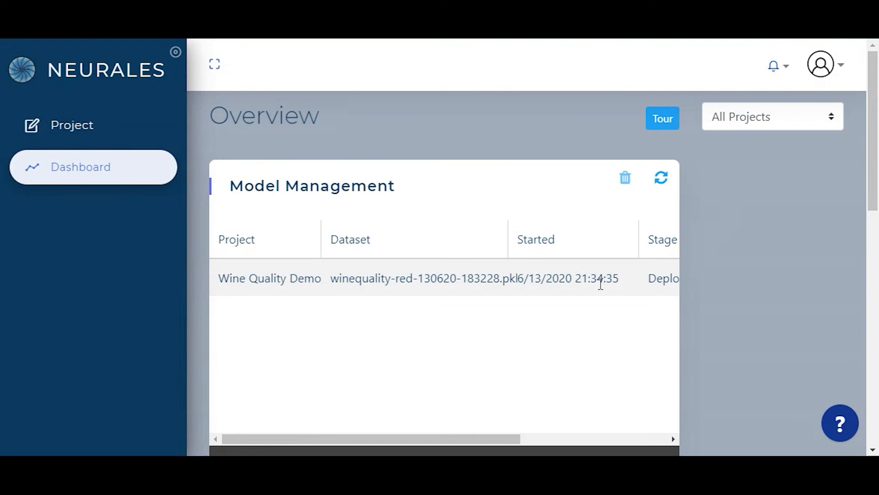
click(600, 284)
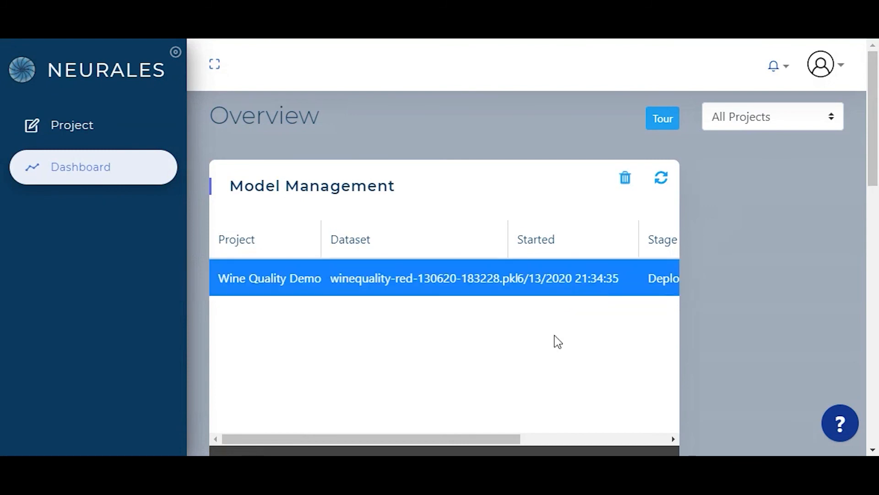
drag(492, 443, 791, 329)
scroll(789, 329, down, 6)
scroll(791, 337, down, 3)
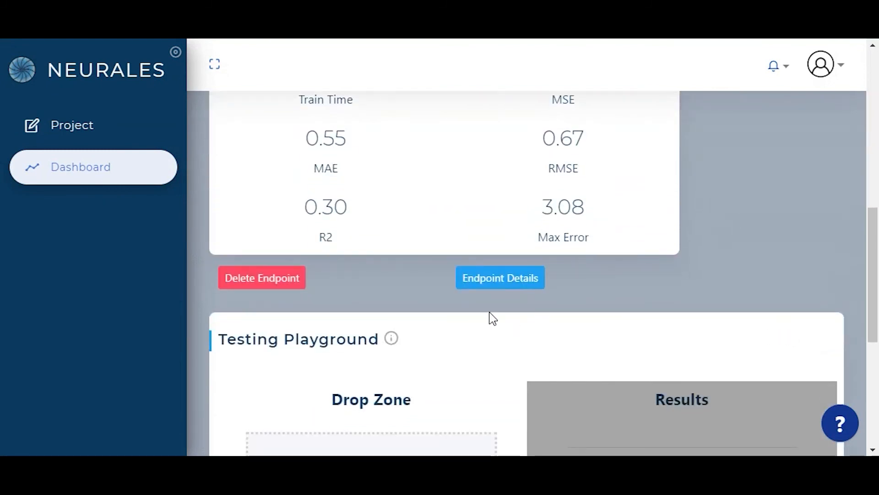
Step: Open the deployed model's Endpoint Details, highlight the complete endpoint URL, and close the dialog
scroll(419, 297, up, 1)
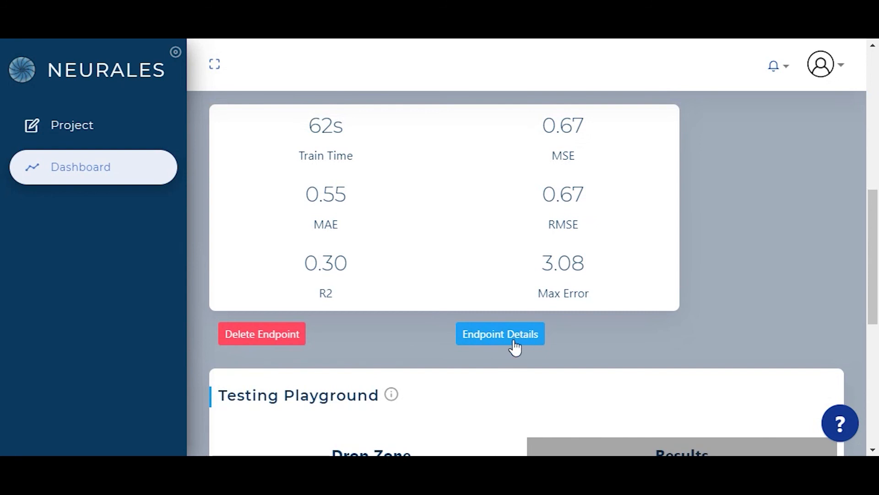
click(503, 331)
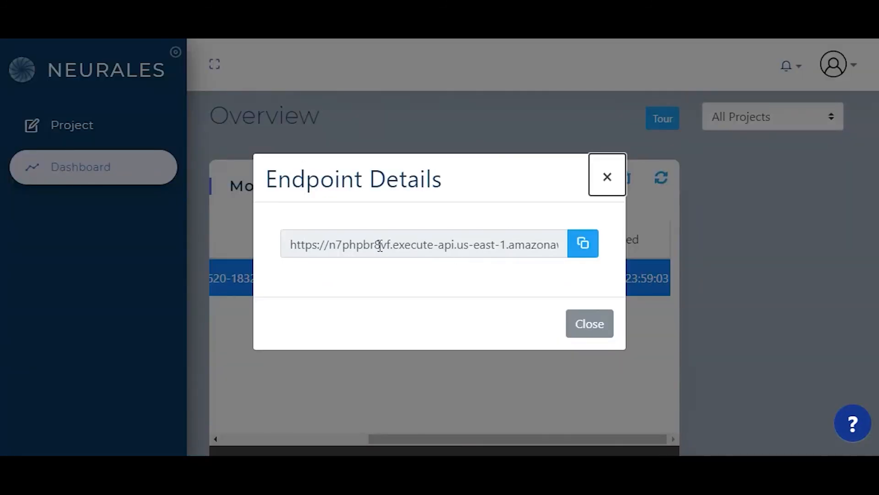
drag(379, 246, 624, 259)
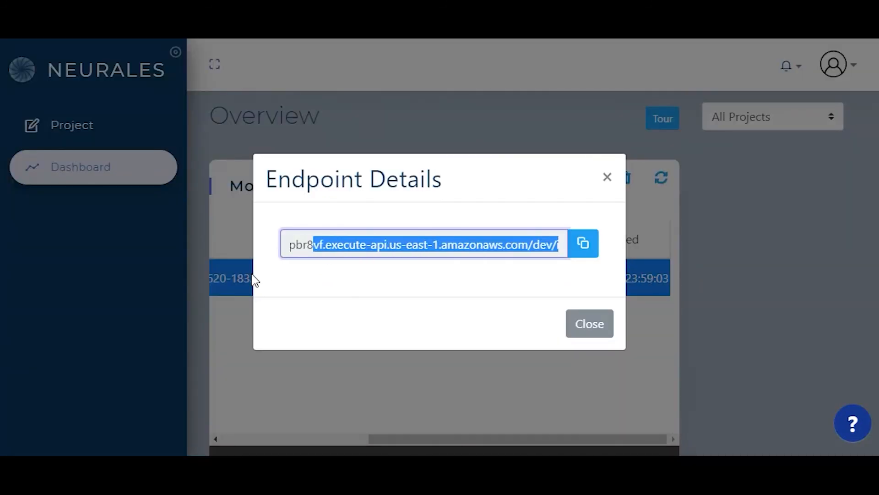
click(253, 274)
click(499, 259)
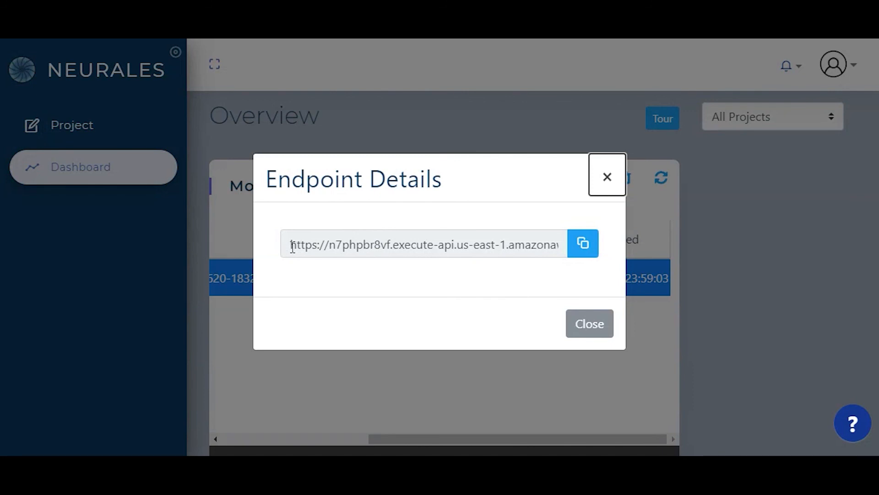
drag(292, 248, 600, 242)
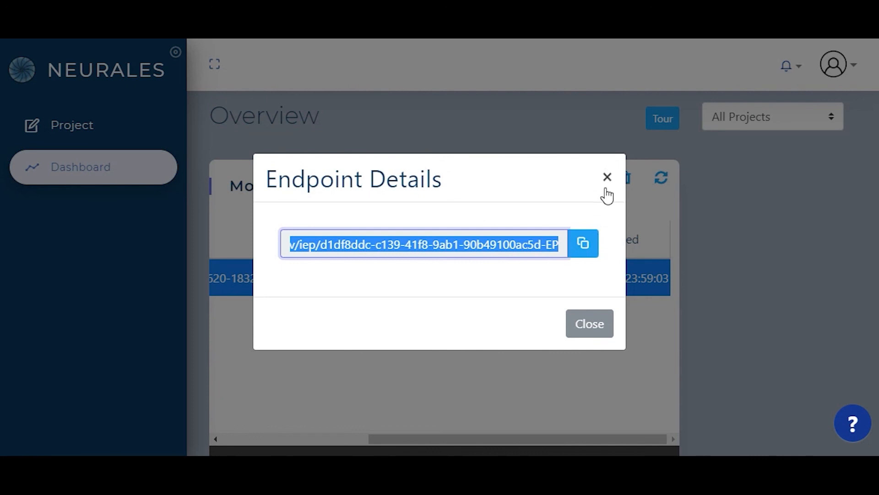
click(590, 323)
Step: Review the deployed model's Model Management row, its metrics, and the endpoint options above the Testing Playground
scroll(757, 183, up, 3)
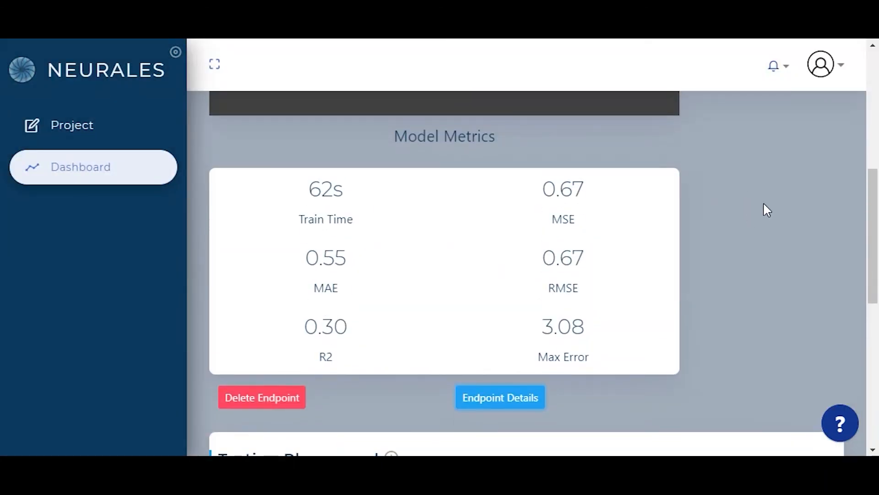
scroll(769, 213, up, 7)
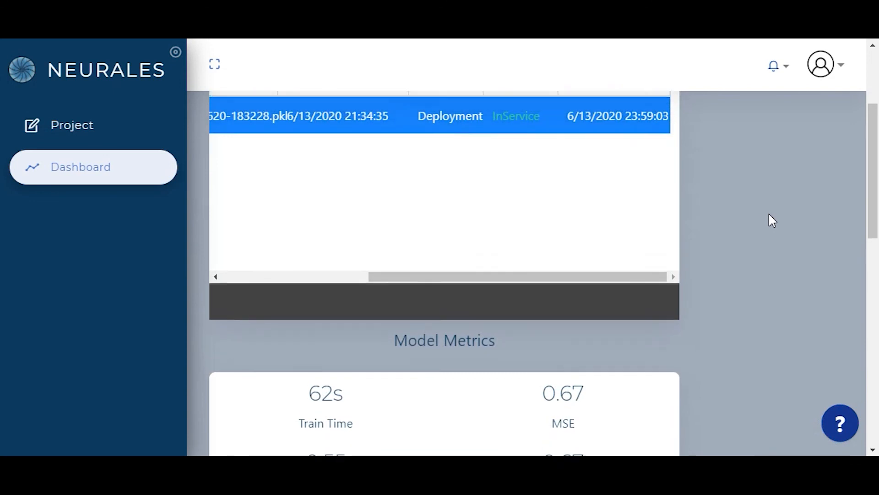
scroll(768, 212, up, 1)
scroll(770, 212, down, 5)
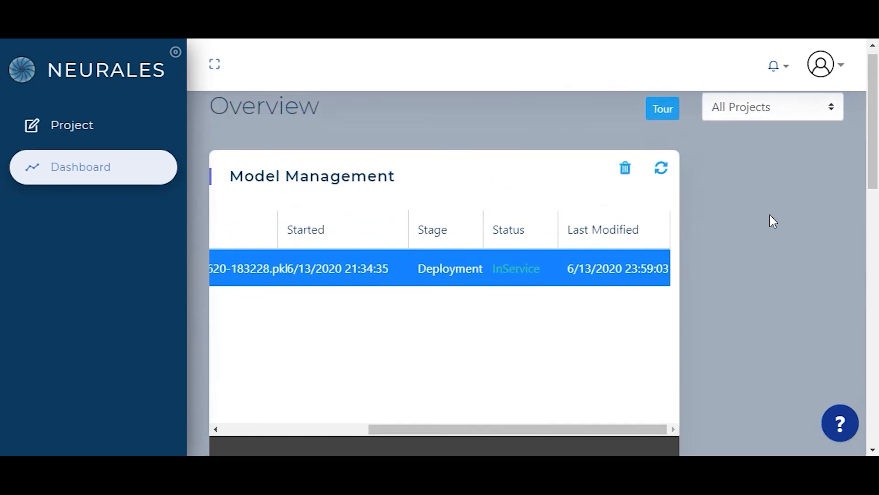
scroll(769, 214, down, 8)
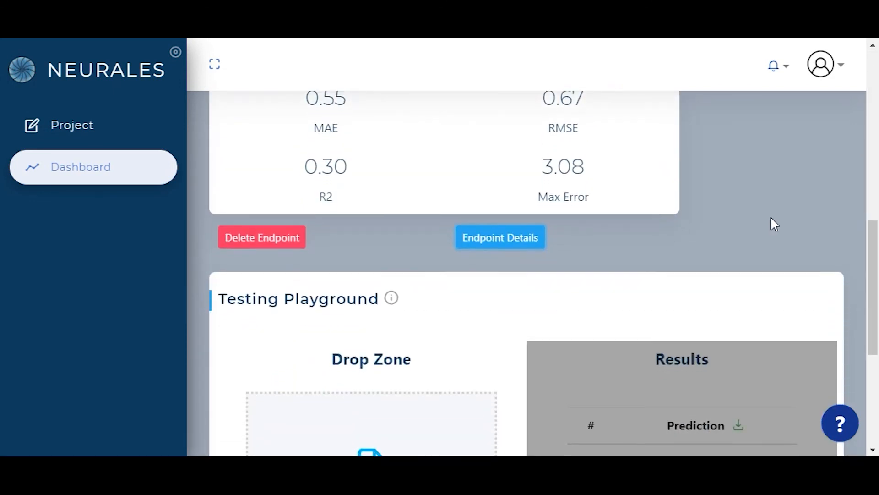